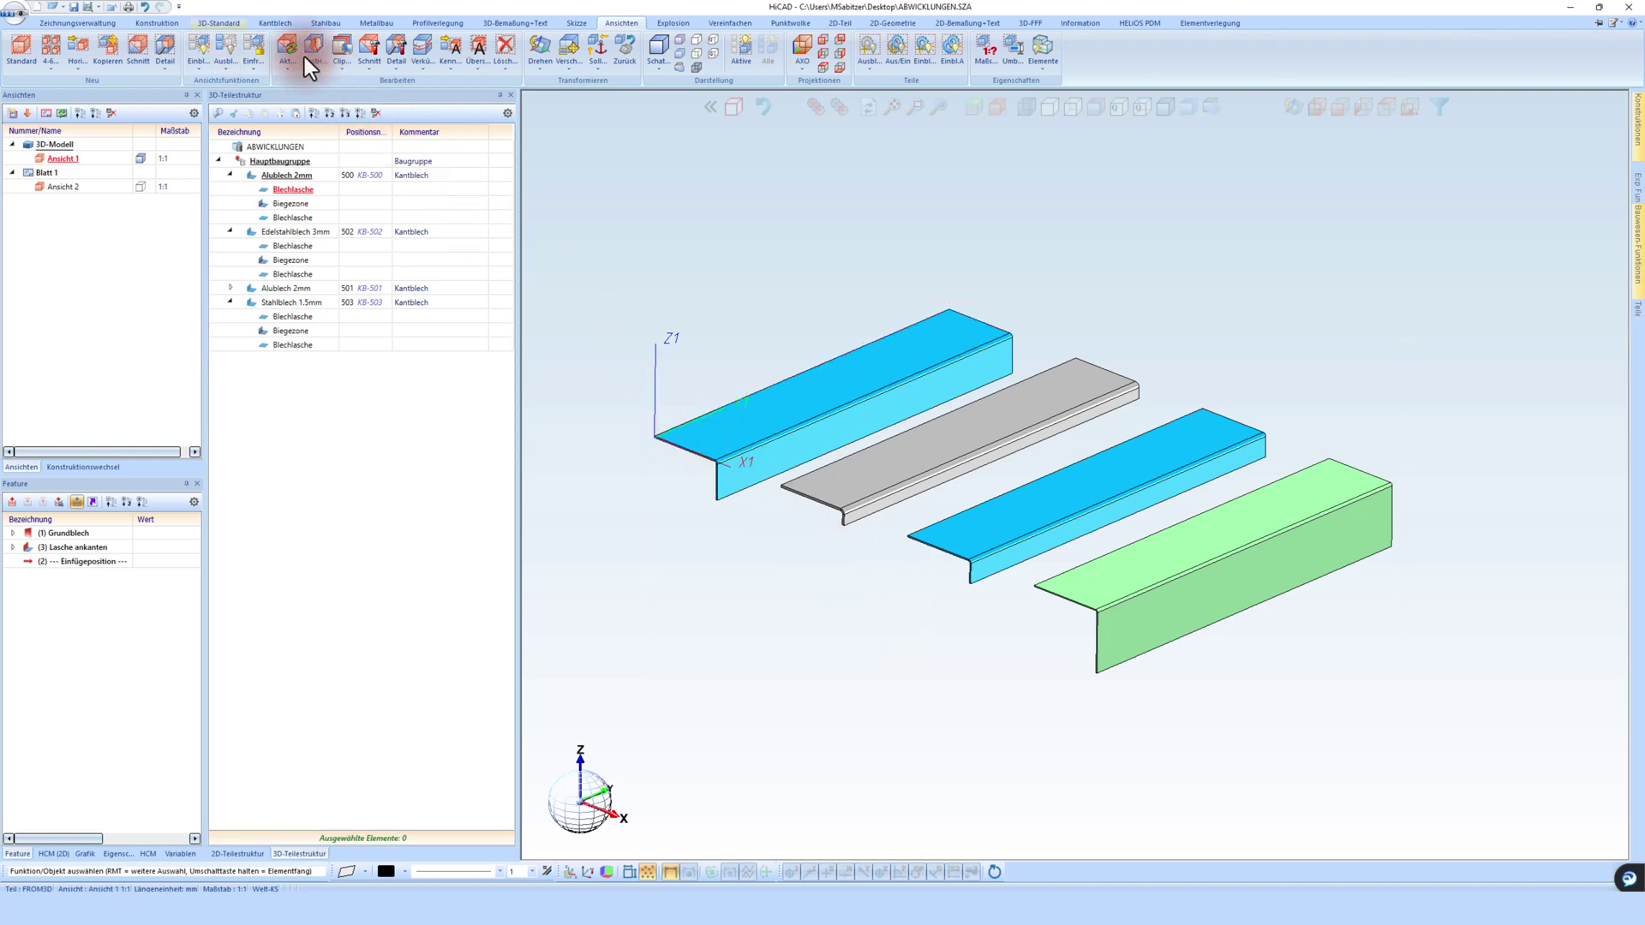
Step: Open the Bleche flat-pattern export listing Blech_500.dxf, then cancel it without exporting
{"action": "left_click", "coordinate": [274, 24]}
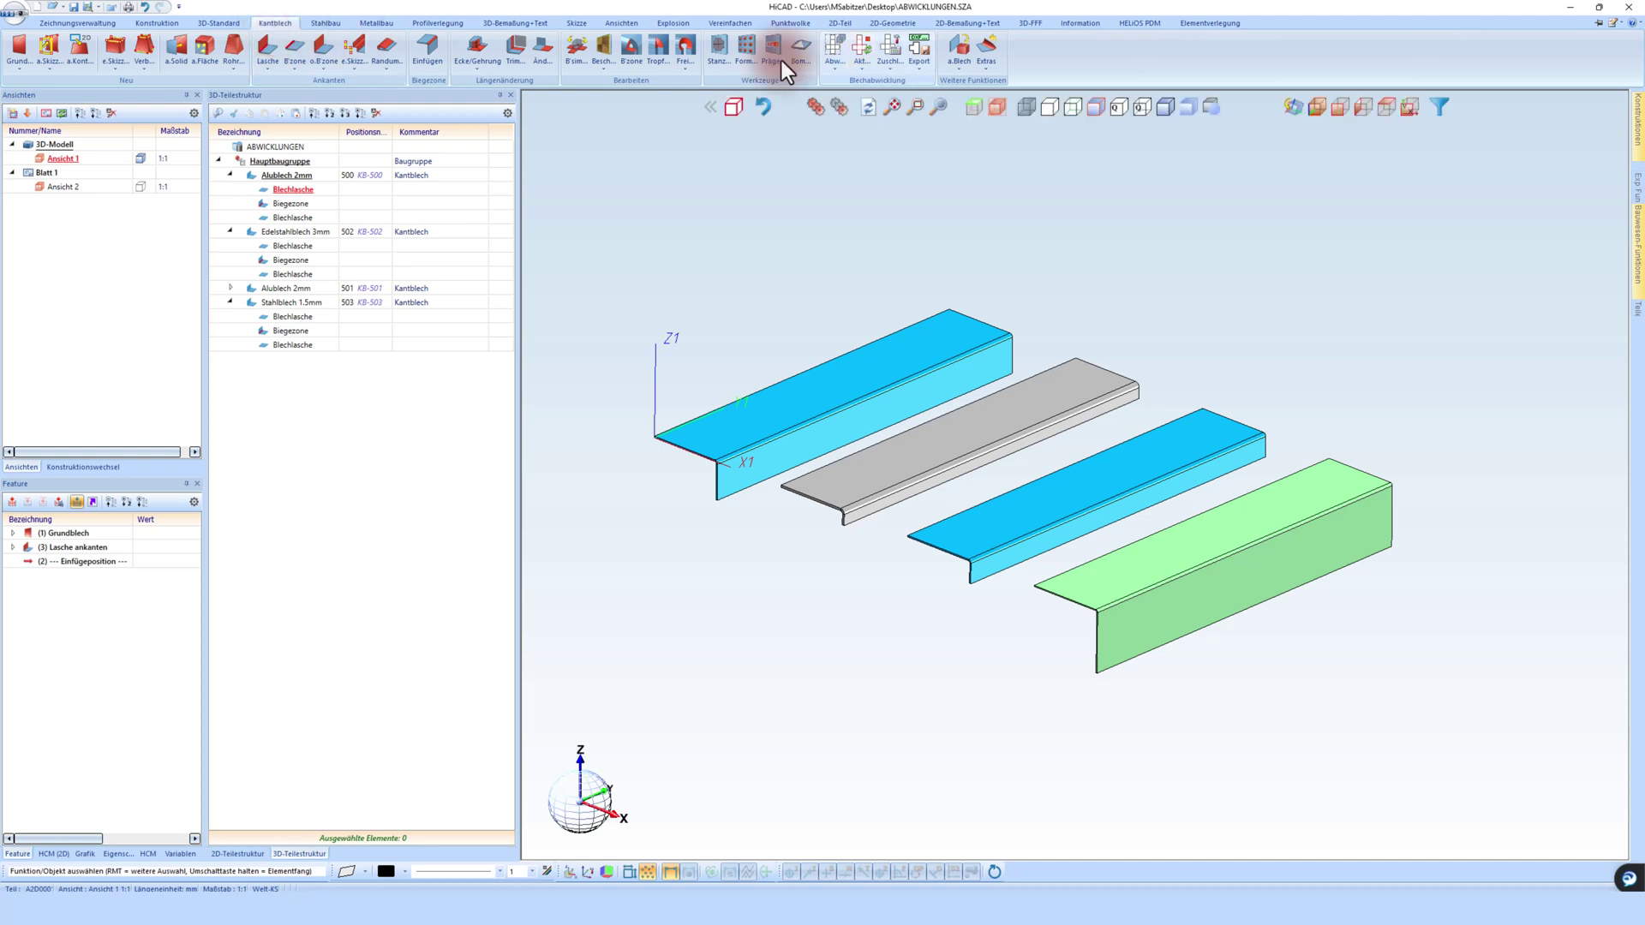
{"action": "left_click", "coordinate": [920, 60]}
{"action": "left_click", "coordinate": [948, 105]}
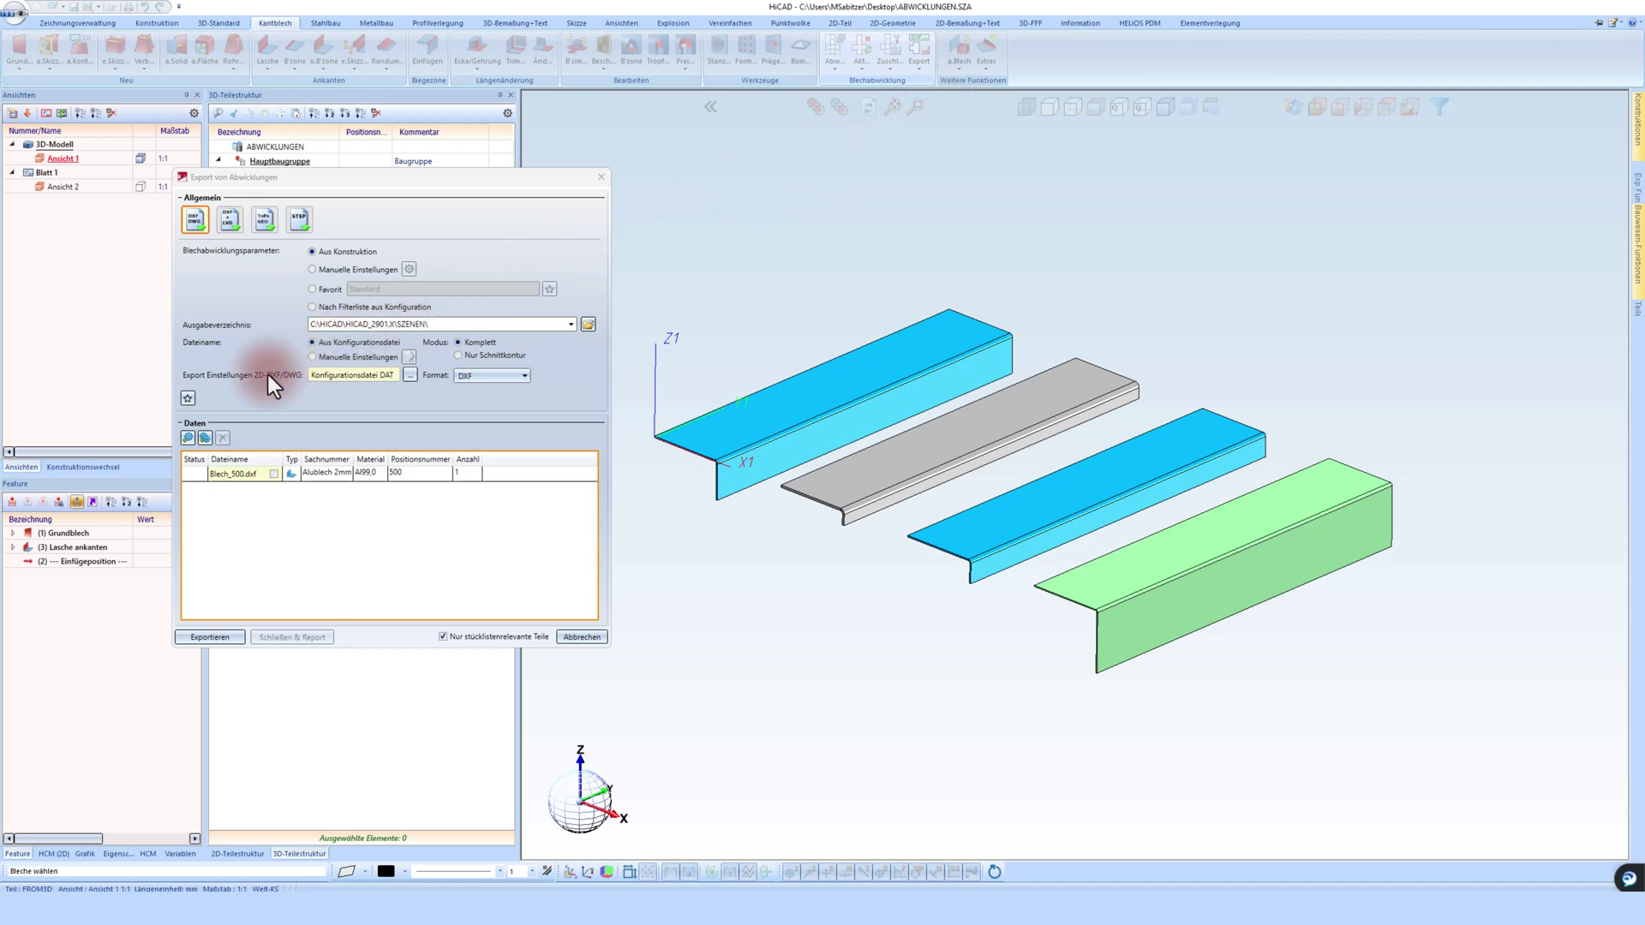
{"action": "left_click", "coordinate": [583, 639]}
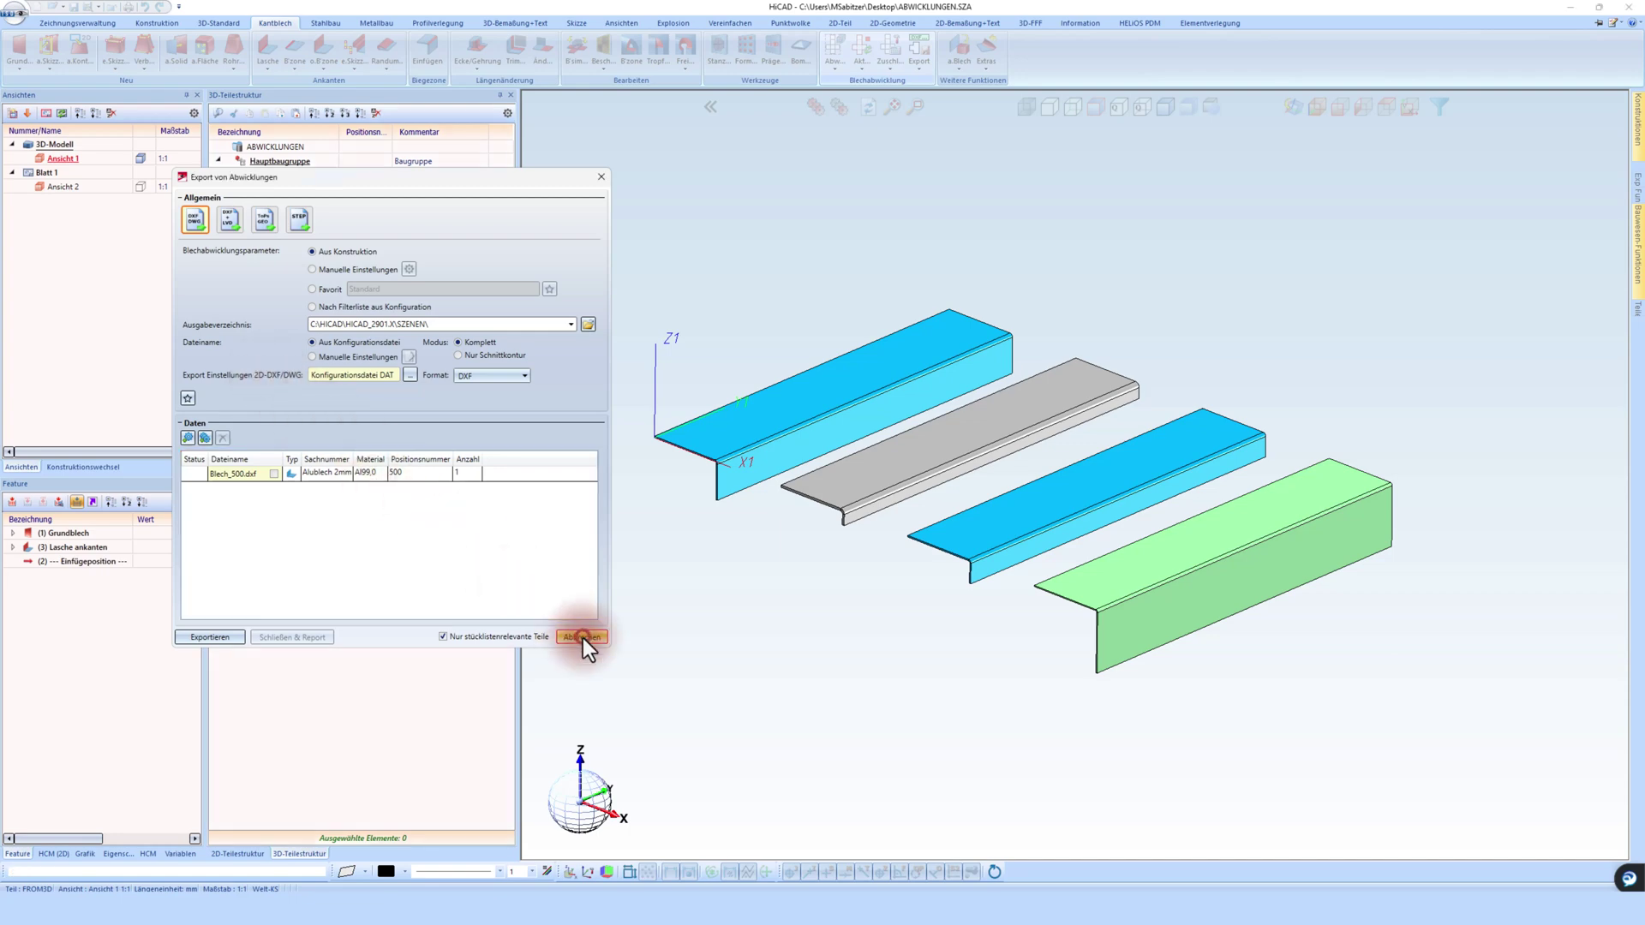
{"action": "scroll", "coordinate": [736, 422], "scroll_direction": "up", "scroll_amount": 5}
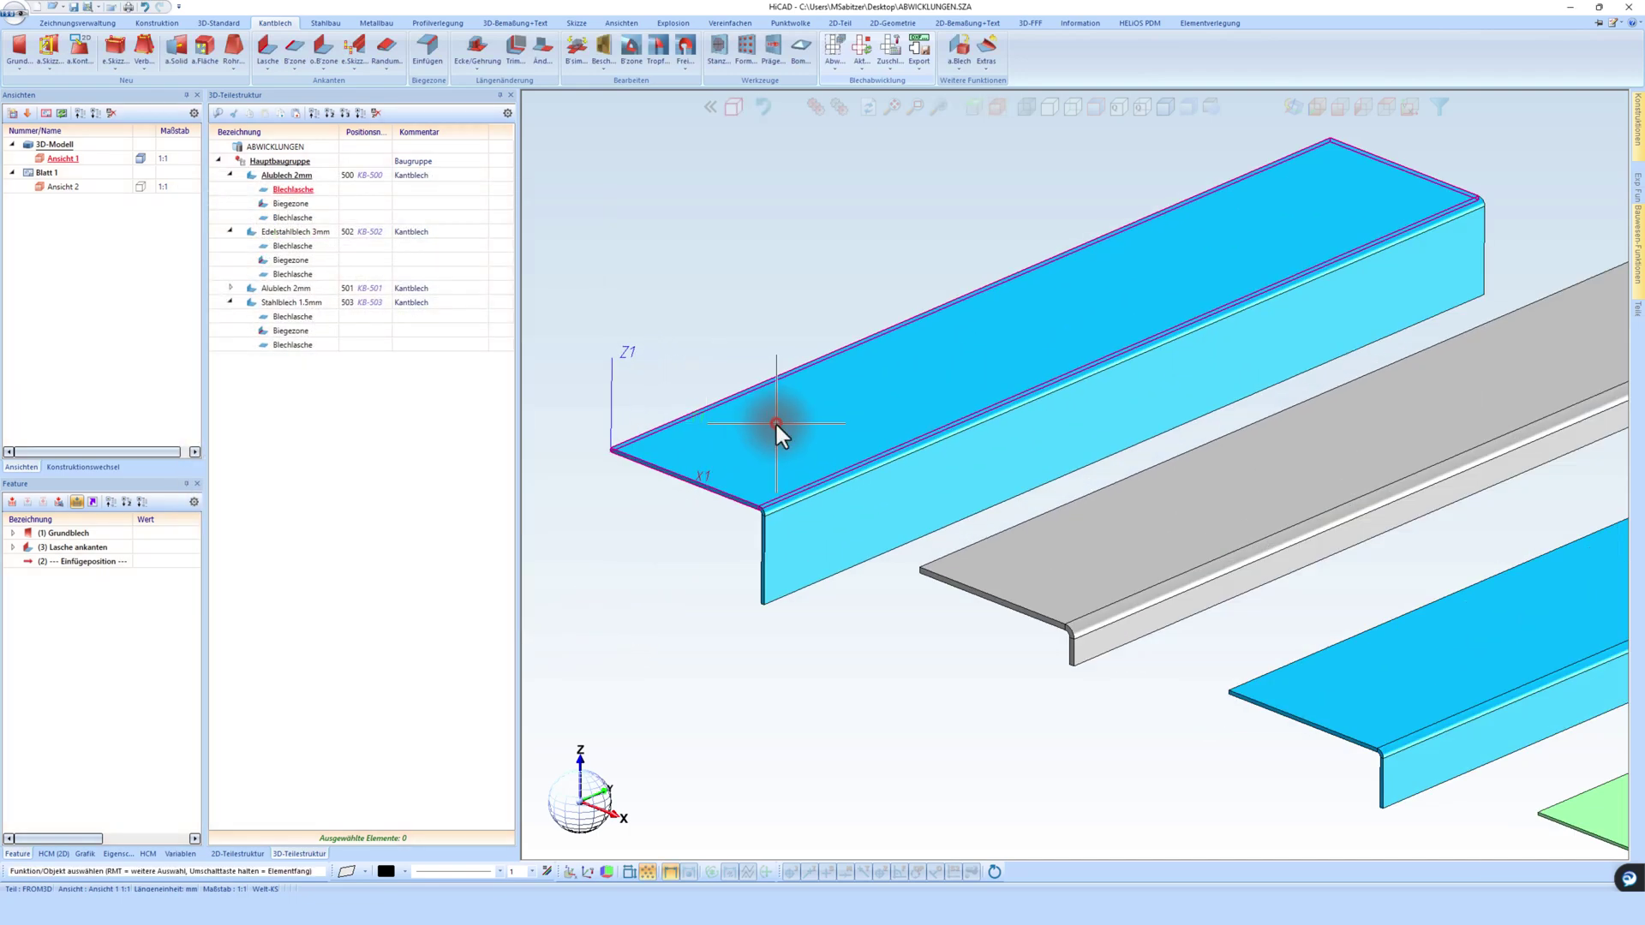
{"action": "left_click", "coordinate": [777, 425]}
{"action": "left_click", "coordinate": [829, 48]}
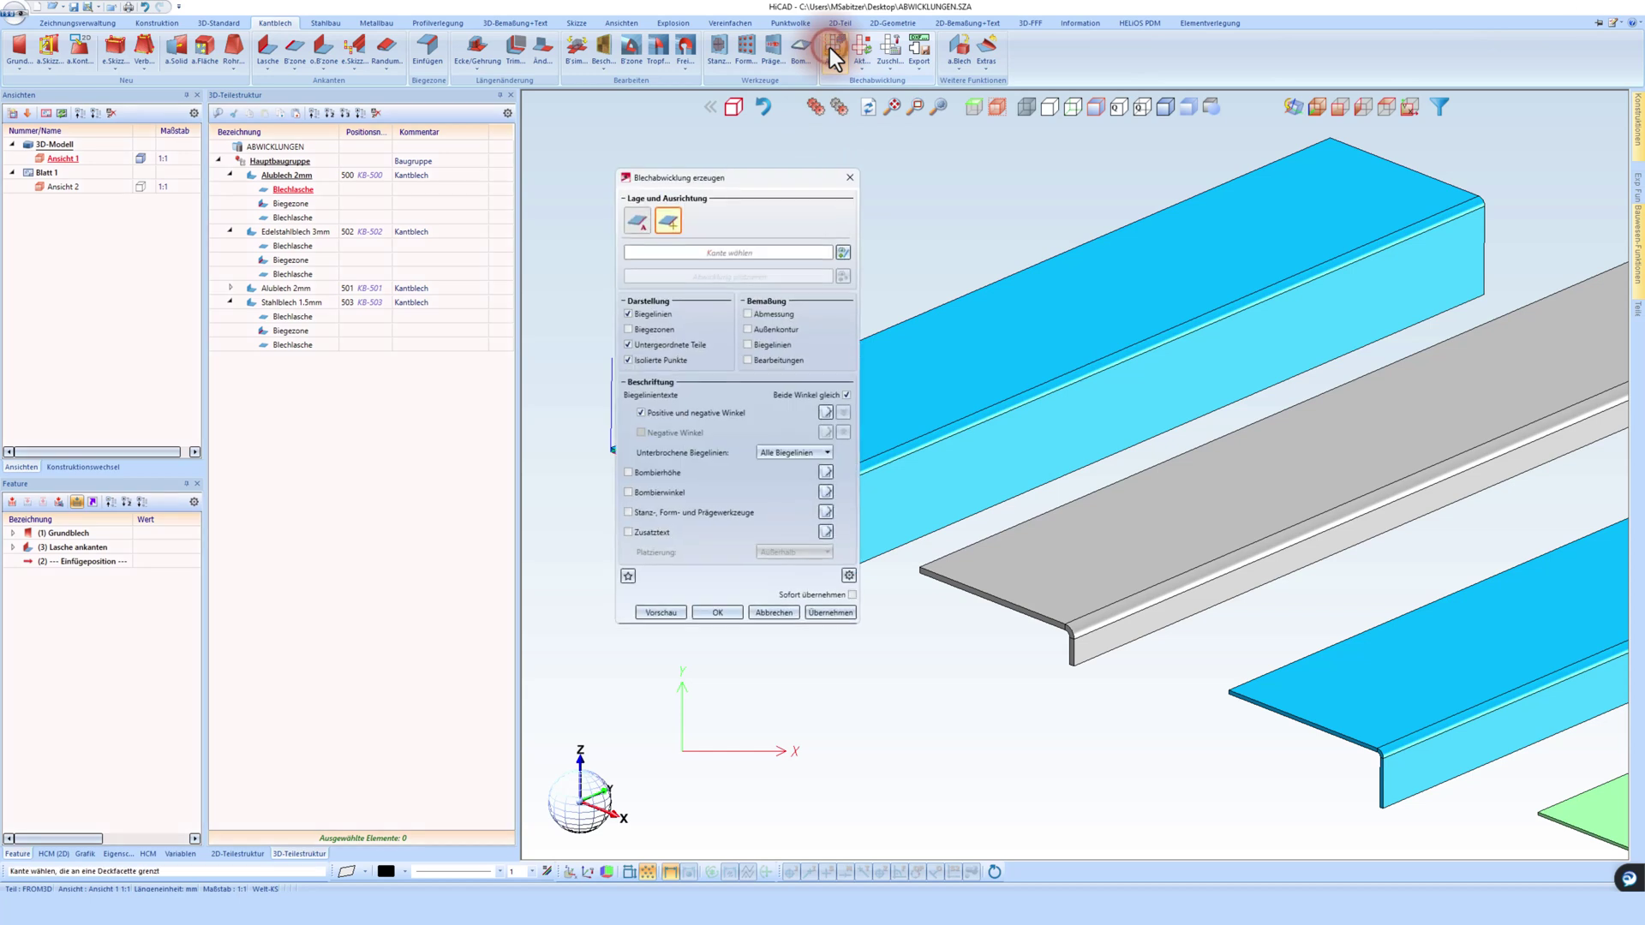
{"action": "left_click_drag", "start_coordinate": [715, 180], "coordinate": [655, 190]}
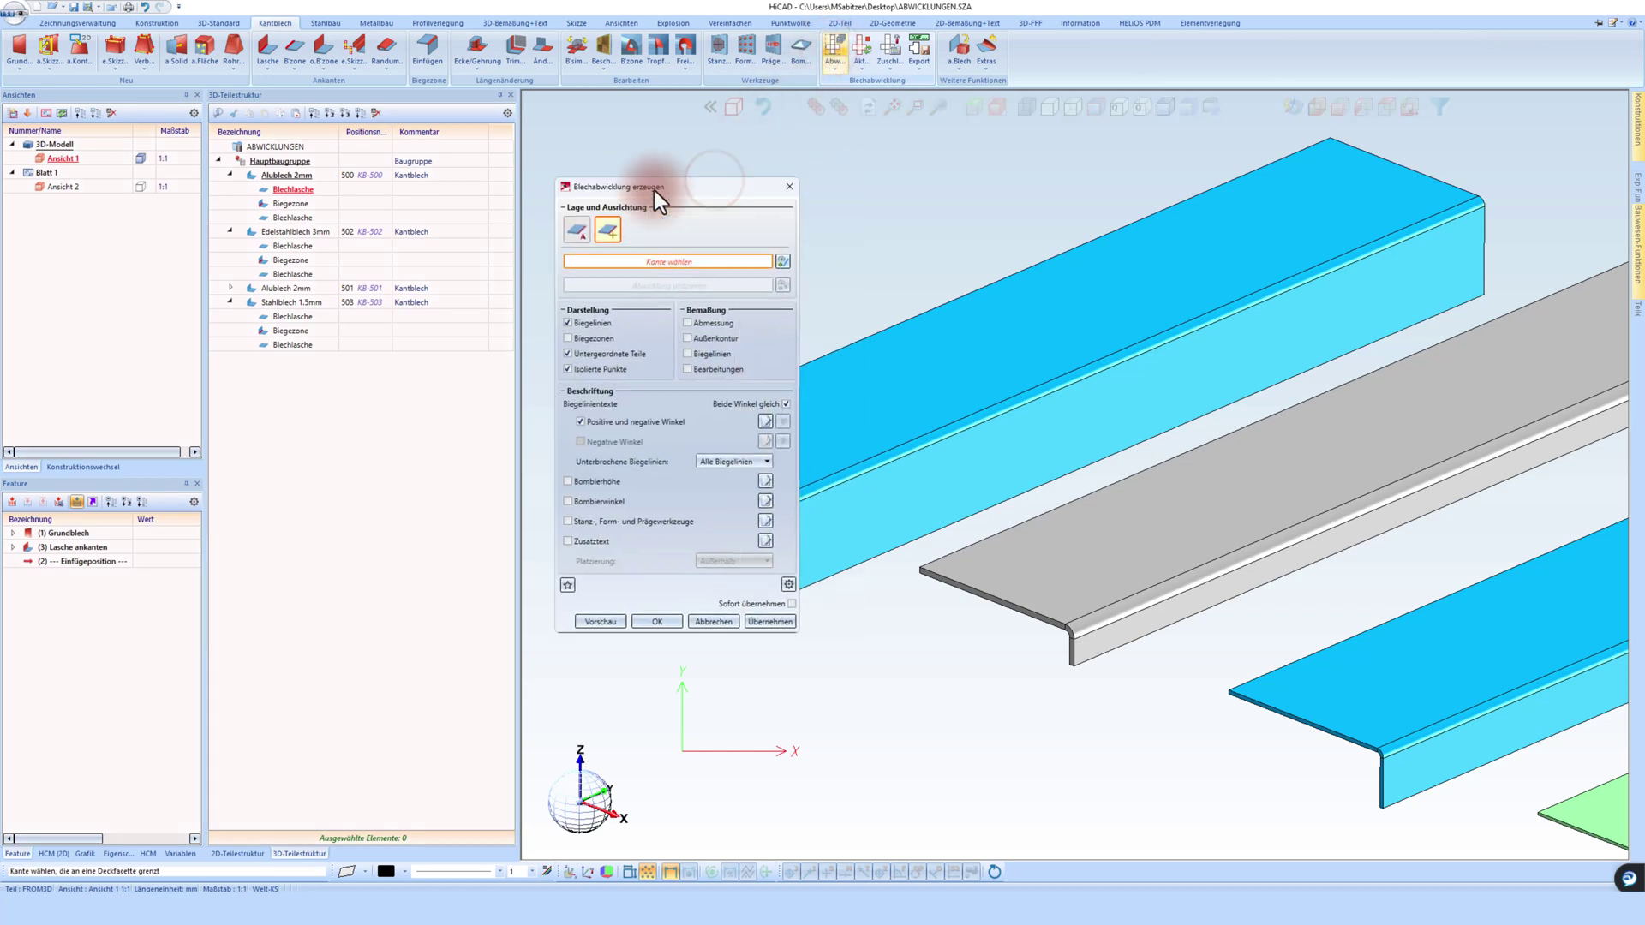
{"action": "left_click", "coordinate": [574, 230]}
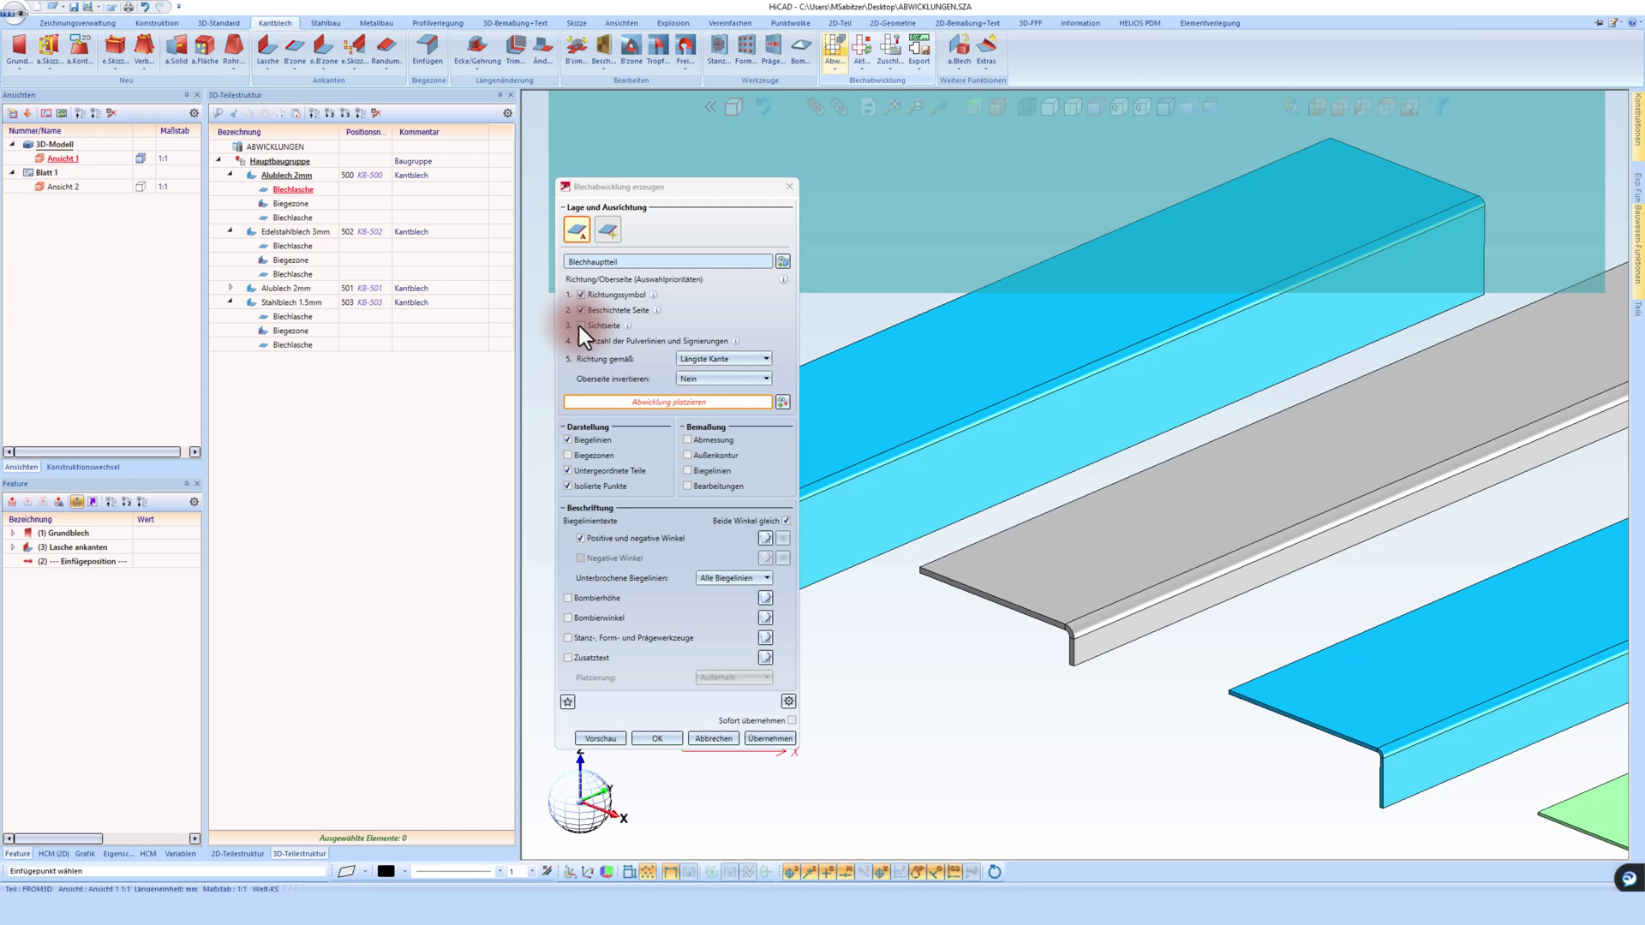
{"action": "left_click", "coordinate": [580, 325]}
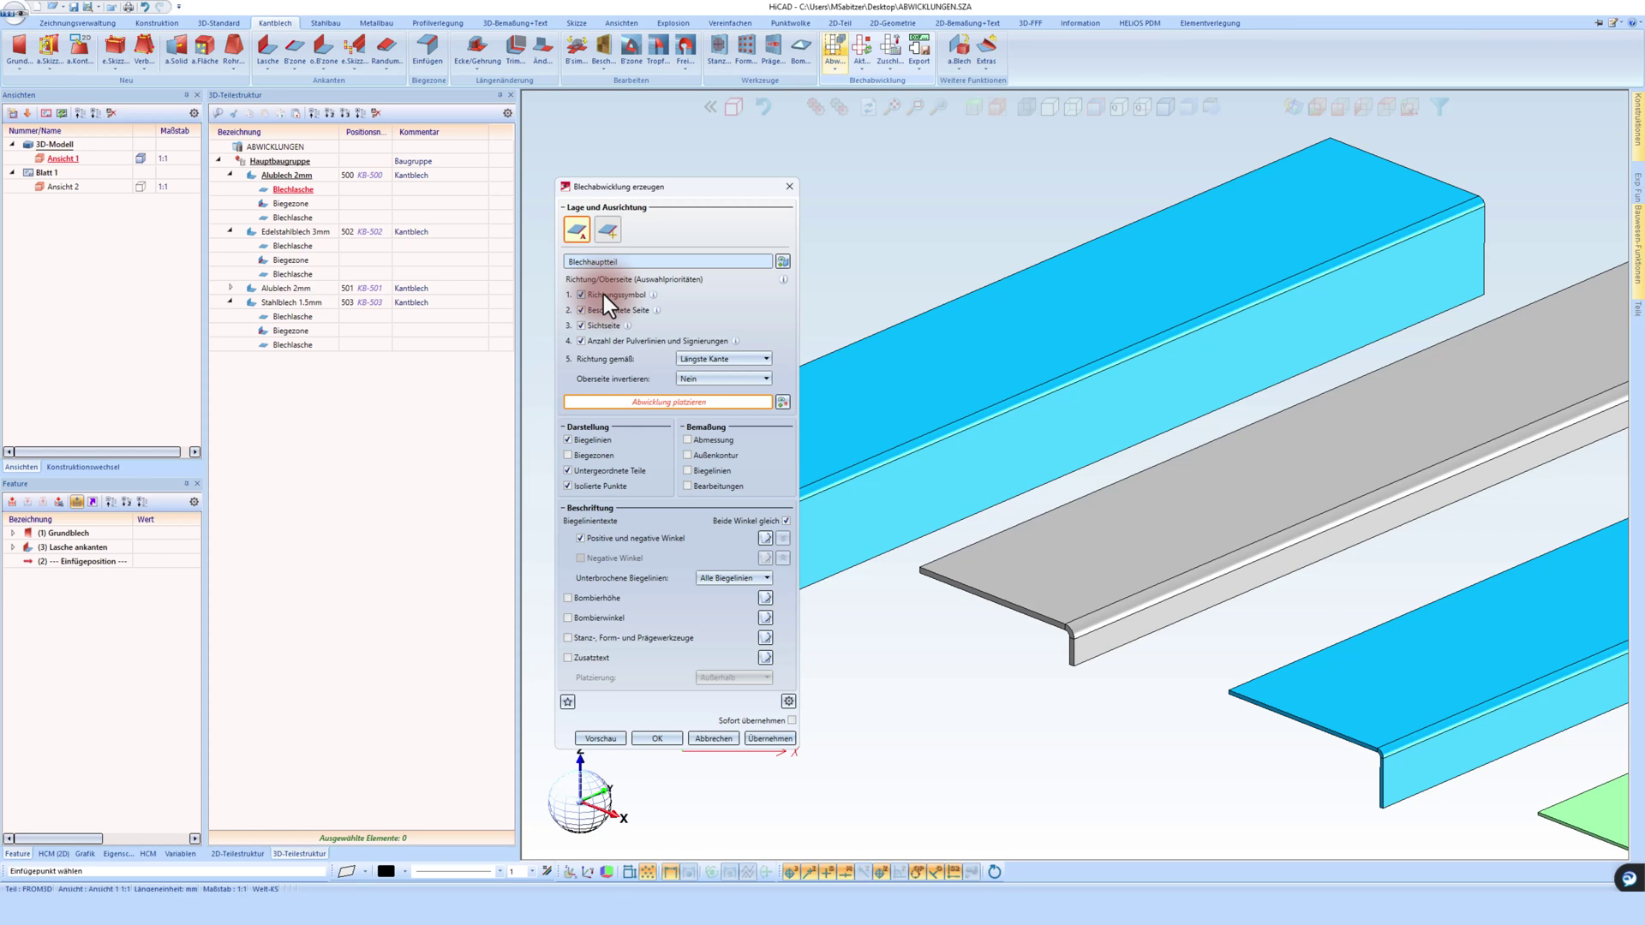
{"action": "left_click", "coordinate": [786, 187]}
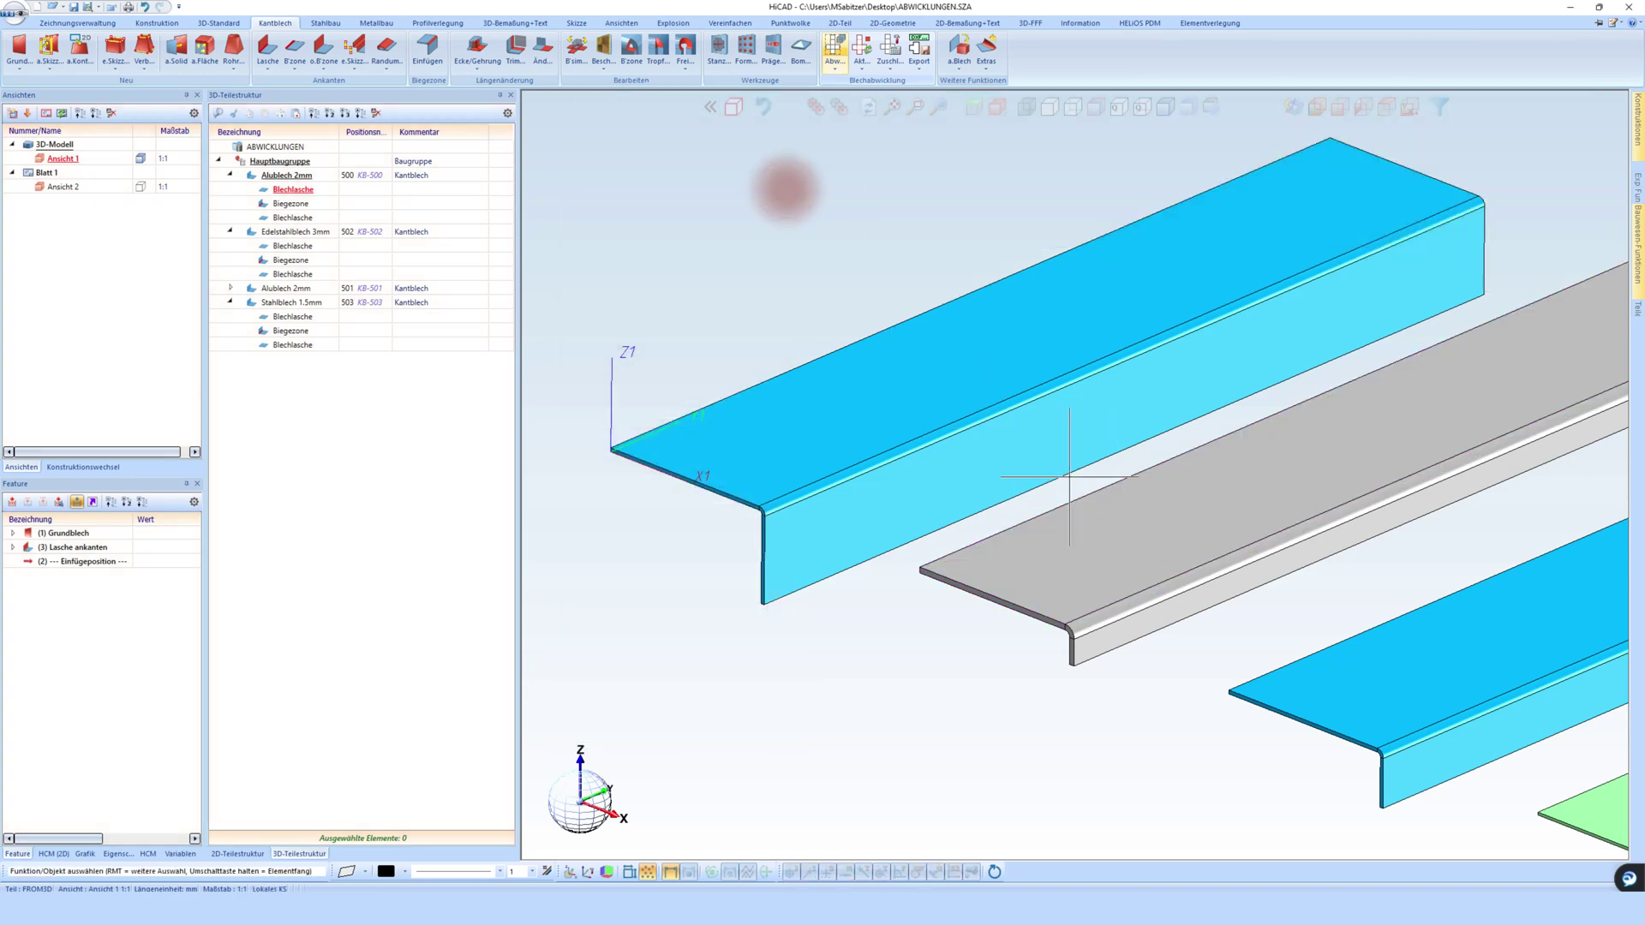
Step: Start the Normbearbeitung direction function on the grey plate, anchored at its front corner
{"action": "scroll", "coordinate": [1111, 529], "scroll_direction": "down", "scroll_amount": 3}
{"action": "scroll", "coordinate": [1110, 528], "scroll_direction": "up", "scroll_amount": 3}
{"action": "right_click", "coordinate": [862, 572]}
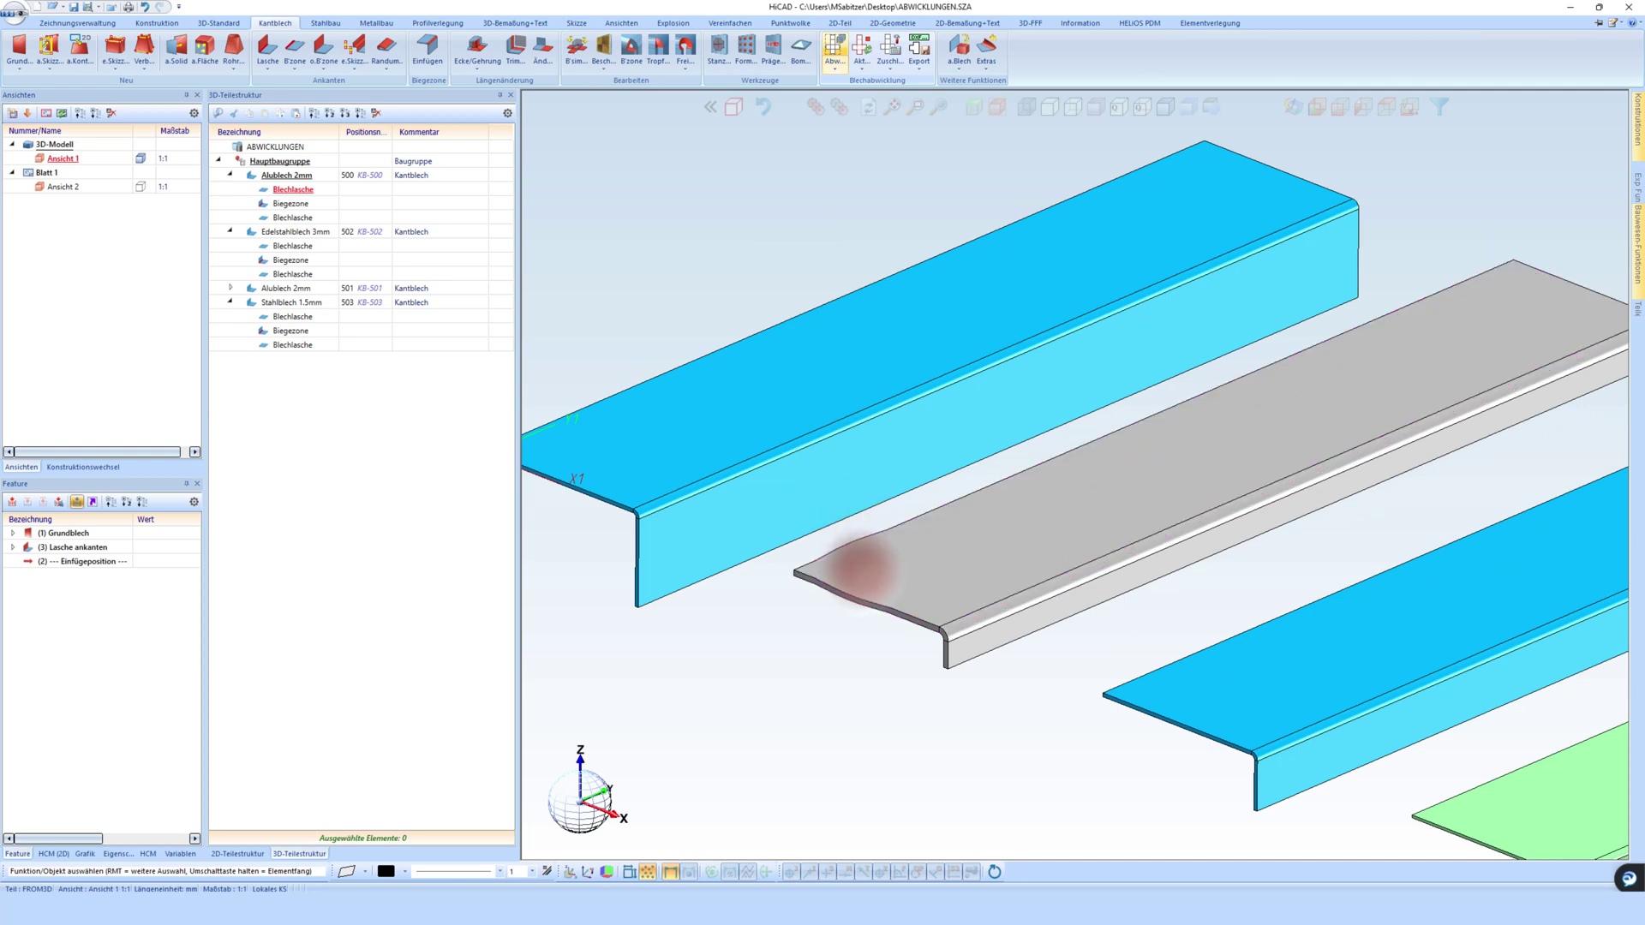
{"action": "left_click", "coordinate": [1089, 339]}
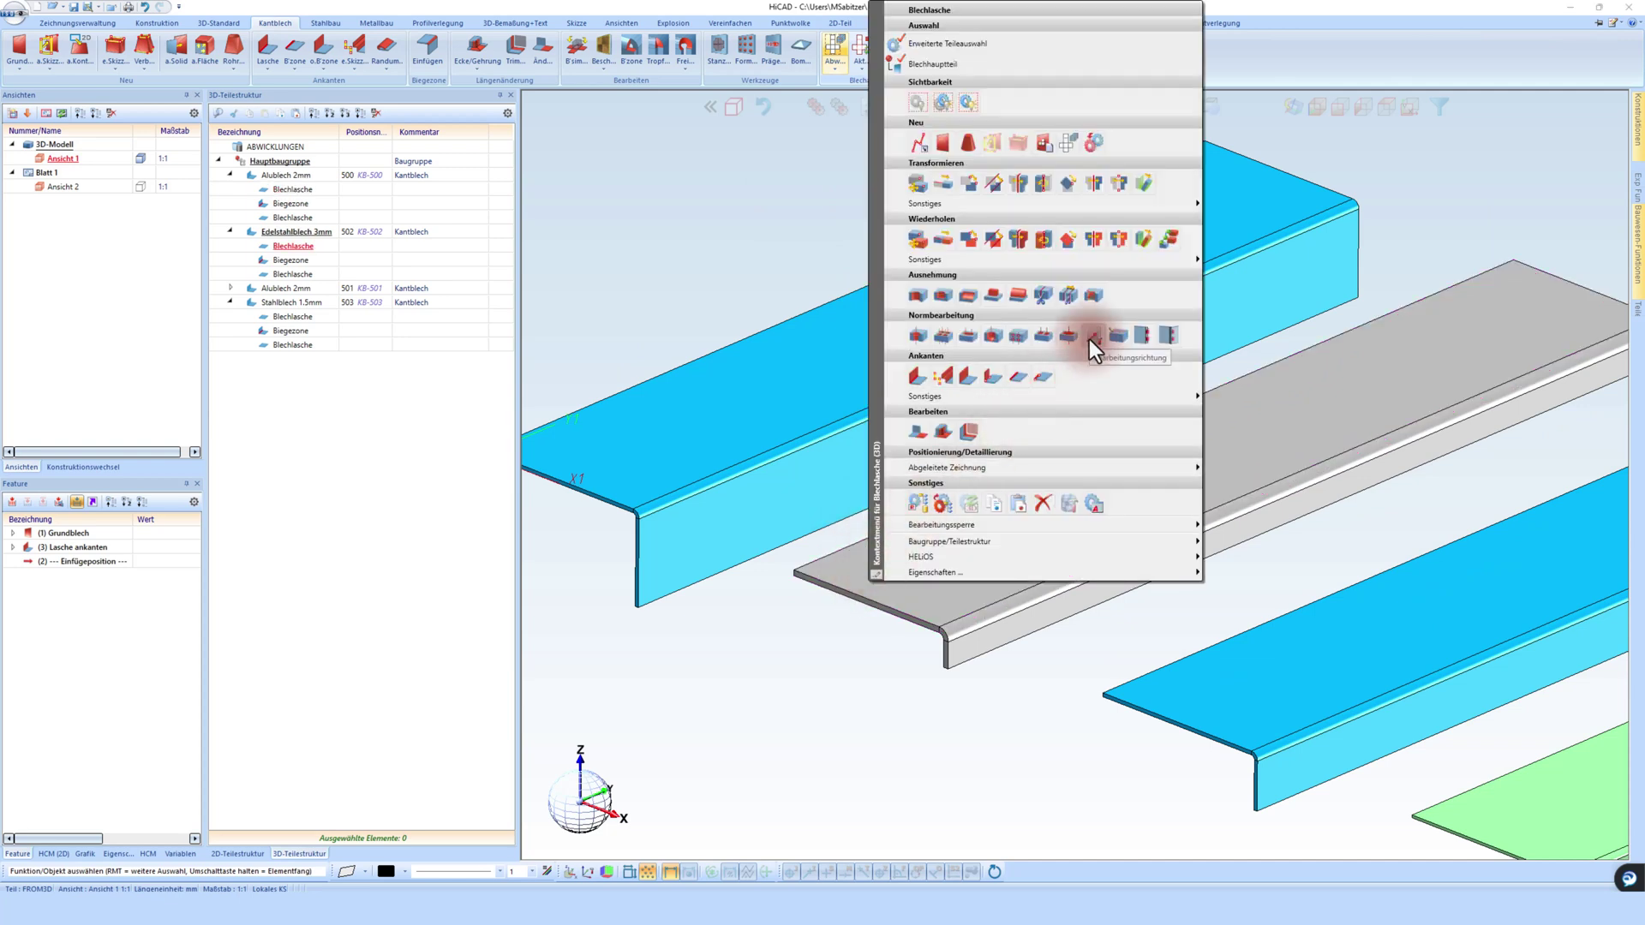
{"action": "left_click", "coordinate": [1088, 339]}
{"action": "scroll", "coordinate": [853, 566], "scroll_direction": "up", "scroll_amount": 2}
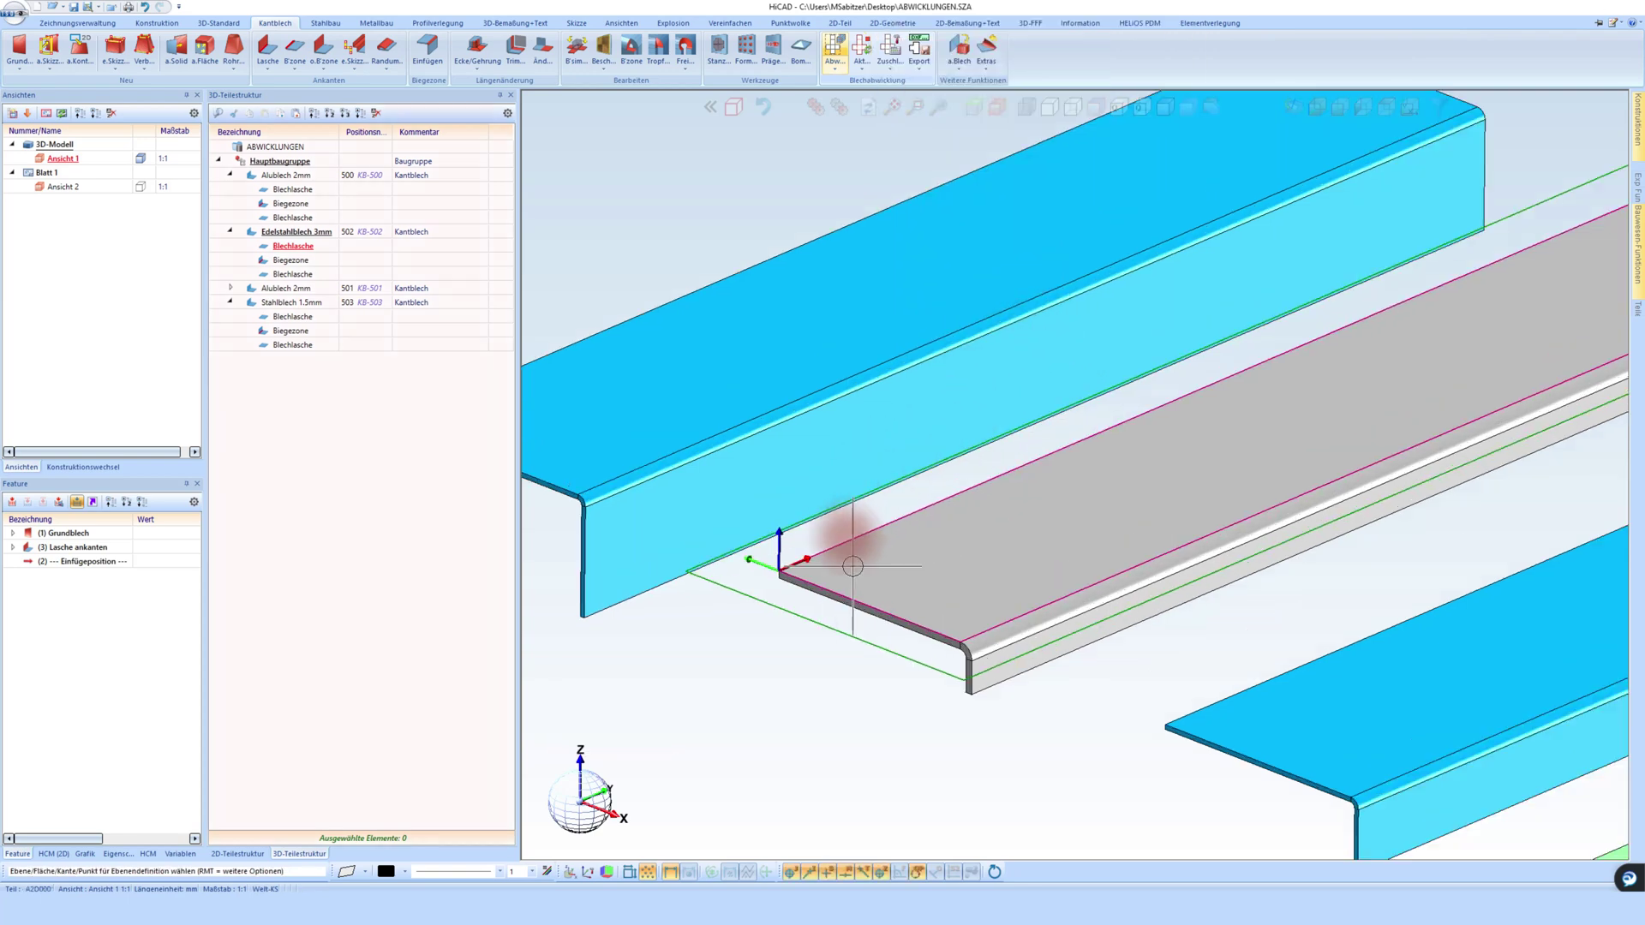
{"action": "scroll", "coordinate": [852, 566], "scroll_direction": "up", "scroll_amount": 2}
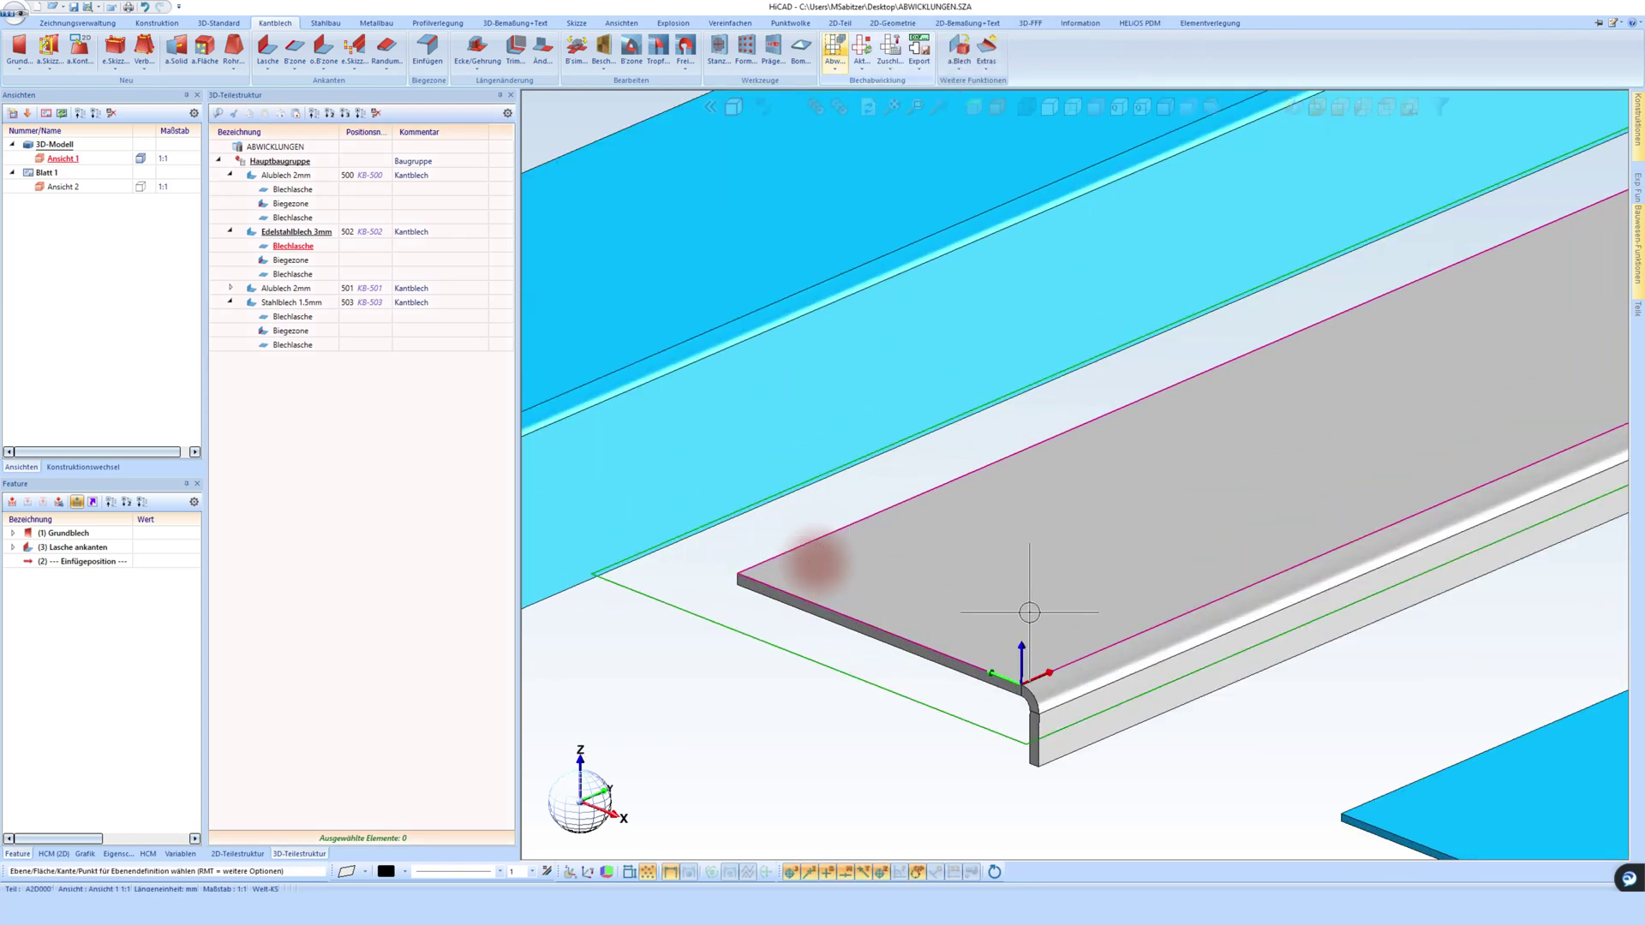
{"action": "scroll", "coordinate": [852, 570], "scroll_direction": "down", "scroll_amount": 2}
{"action": "scroll", "coordinate": [857, 570], "scroll_direction": "up", "scroll_amount": 2}
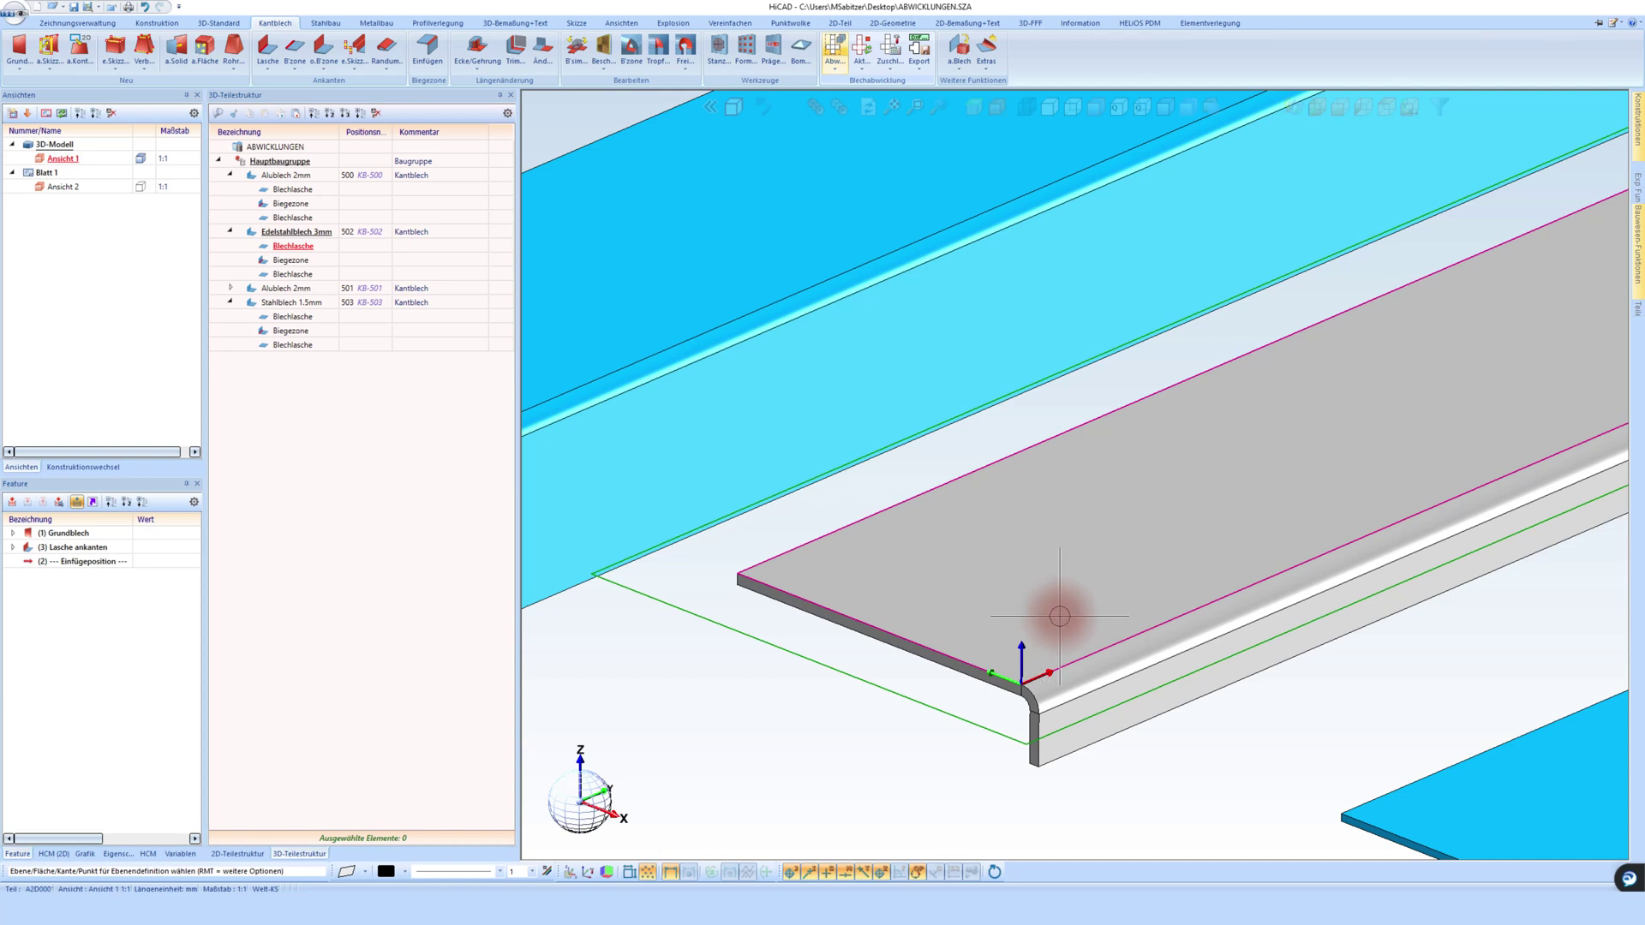
{"action": "left_click", "coordinate": [1192, 567]}
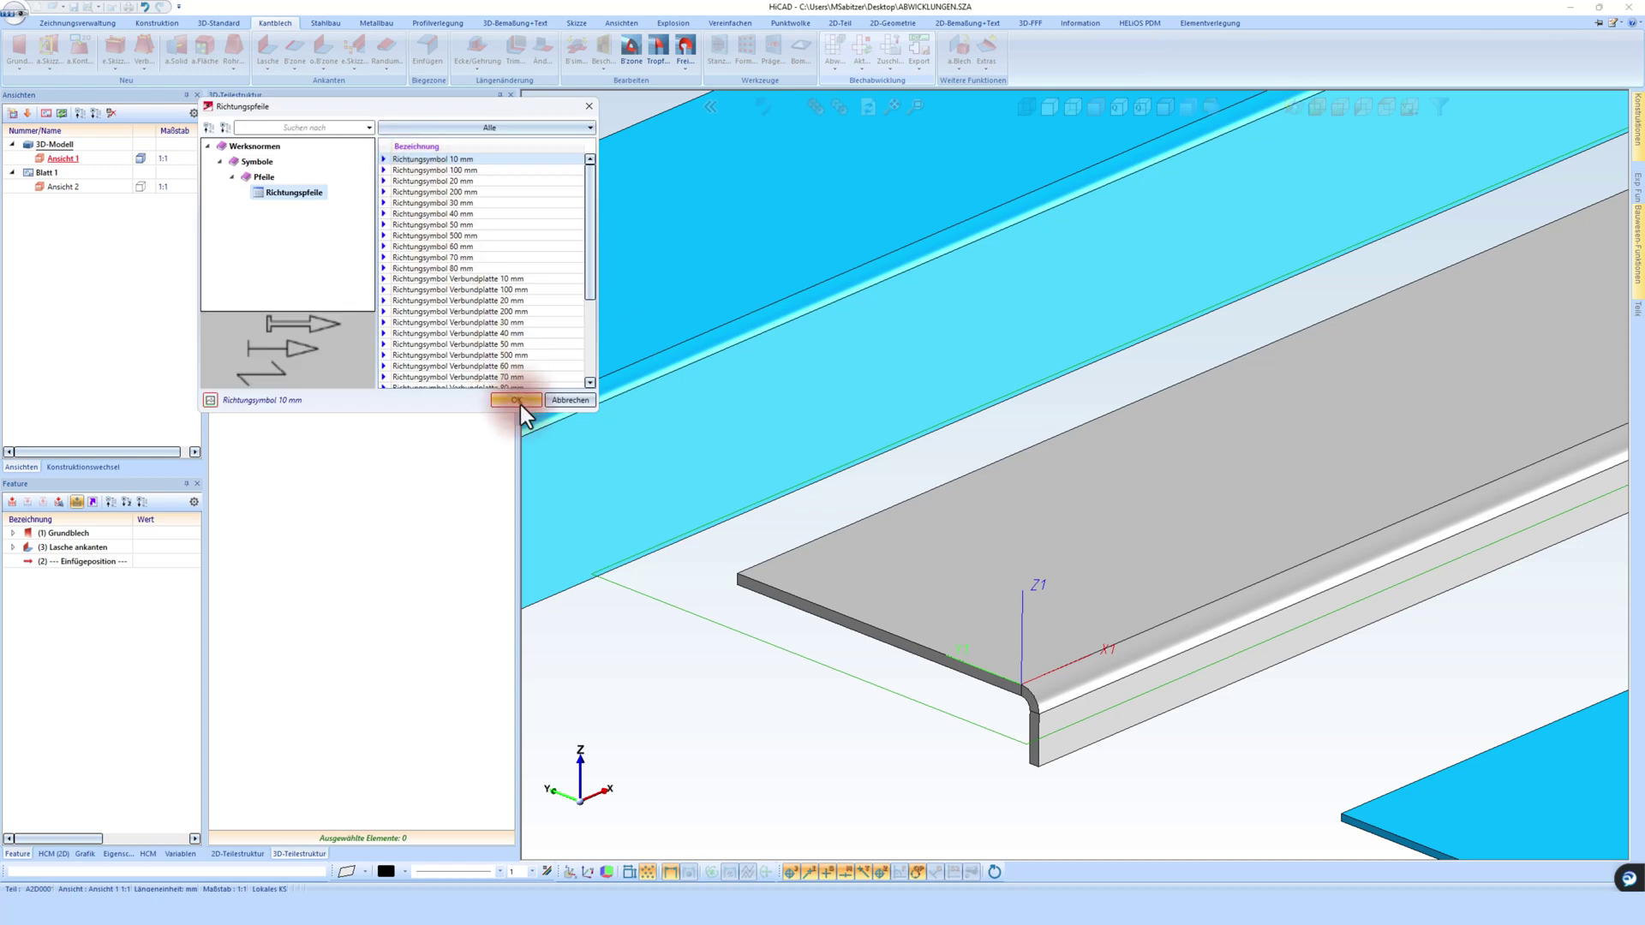
Step: Place the Richtungssymbol 10 mm near the grey plate's corner, then zoom out
{"action": "left_click", "coordinate": [520, 404]}
{"action": "left_click", "coordinate": [846, 569]}
{"action": "left_click", "coordinate": [891, 490]}
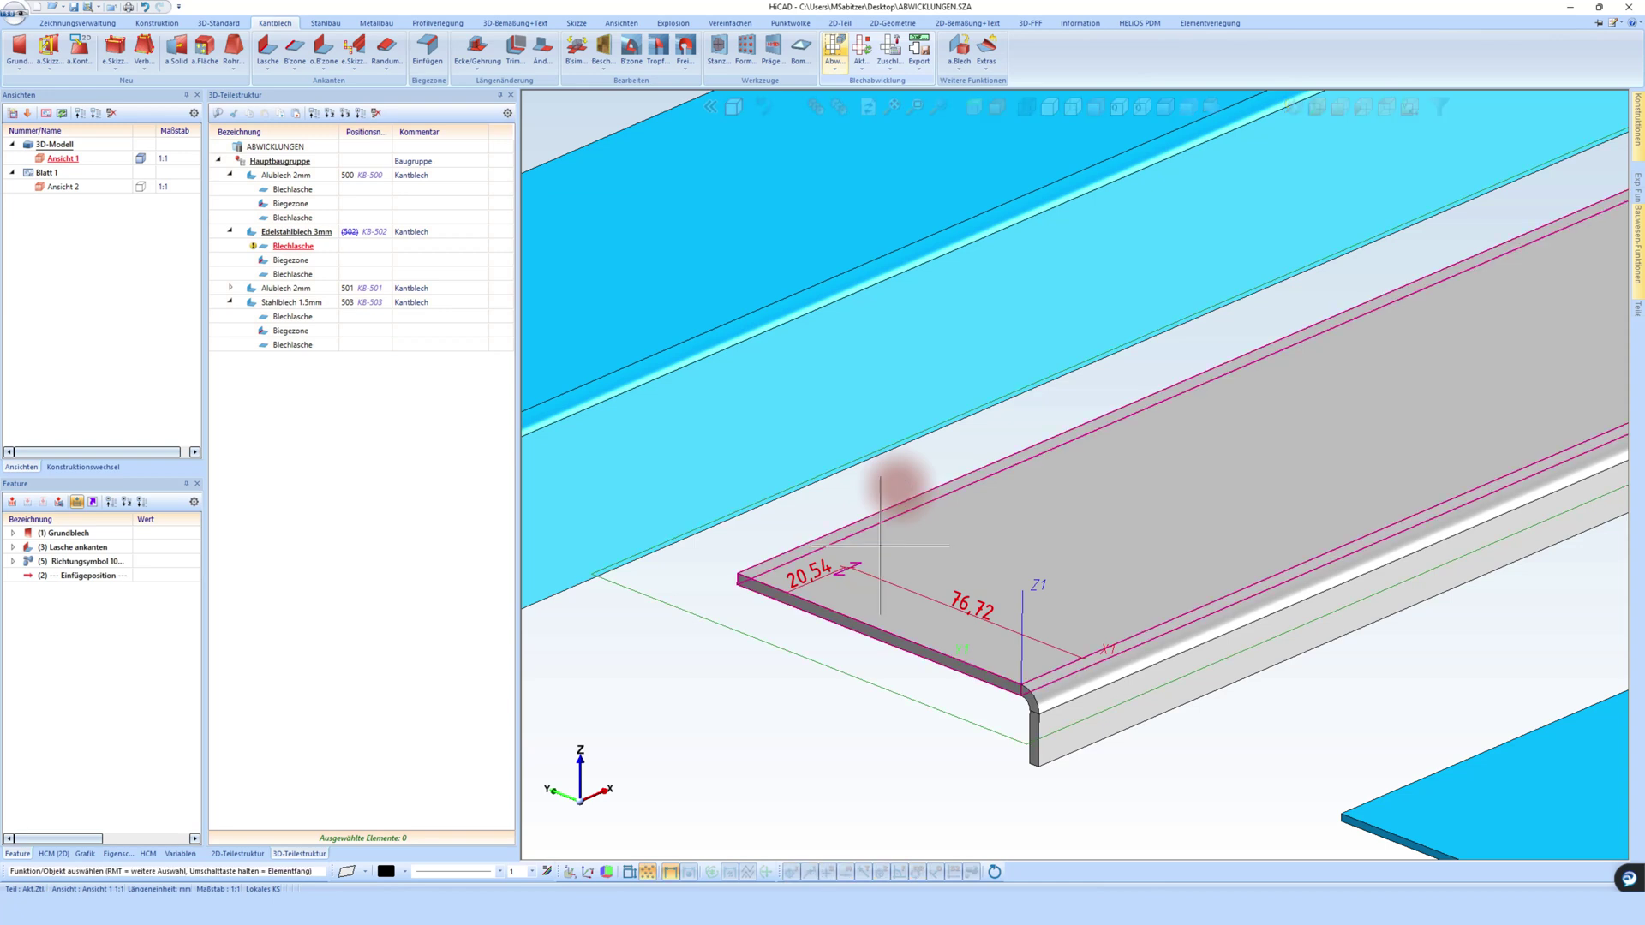
{"action": "scroll", "coordinate": [857, 553], "scroll_direction": "up", "scroll_amount": 3}
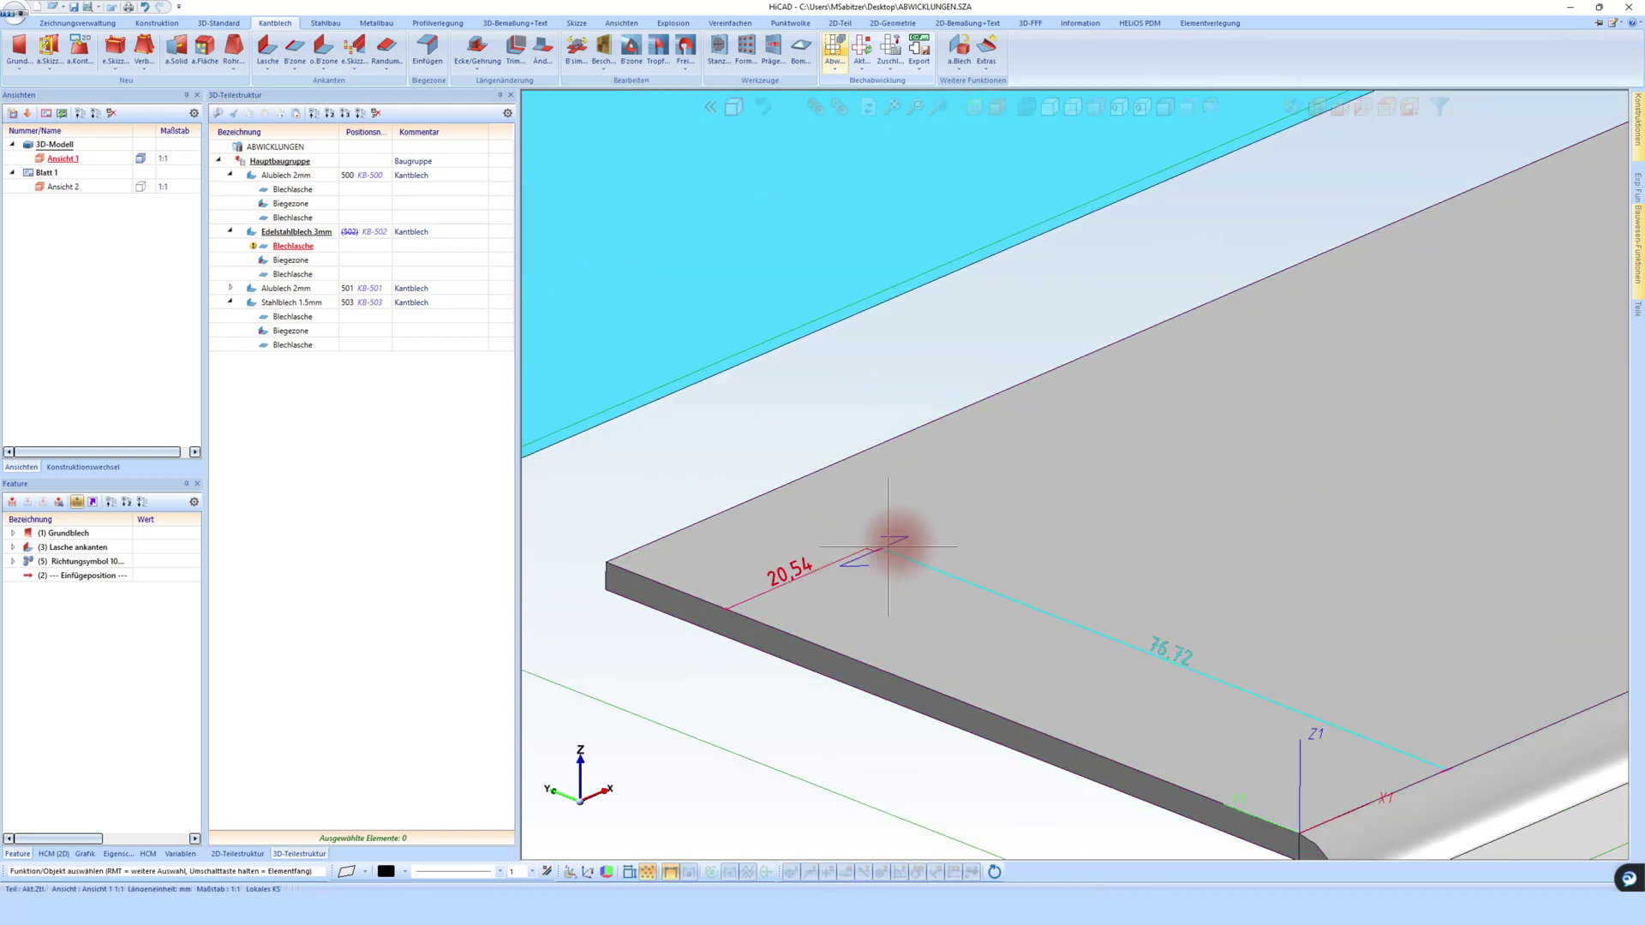
{"action": "scroll", "coordinate": [891, 544], "scroll_direction": "down", "scroll_amount": 1}
{"action": "scroll", "coordinate": [968, 574], "scroll_direction": "down", "scroll_amount": 2}
{"action": "scroll", "coordinate": [982, 588], "scroll_direction": "down", "scroll_amount": 3}
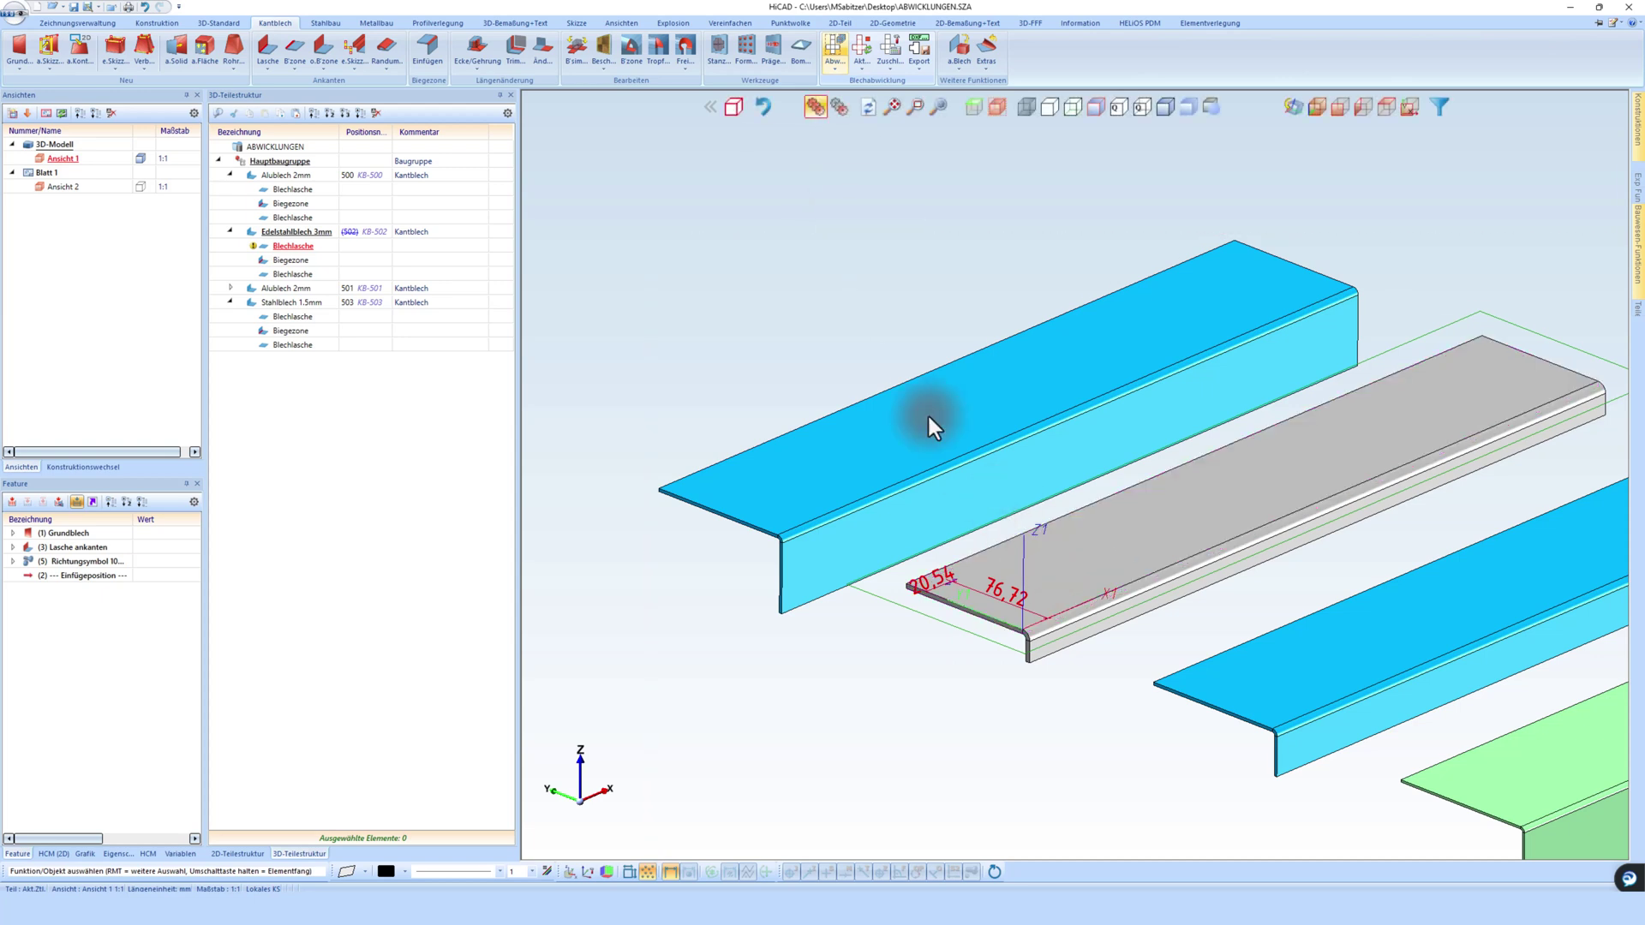
Step: Apply a RAL 5001 Grünblau coating, 'Lackieren RAL 5001', to the left dark plate
{"action": "left_click", "coordinate": [605, 50]}
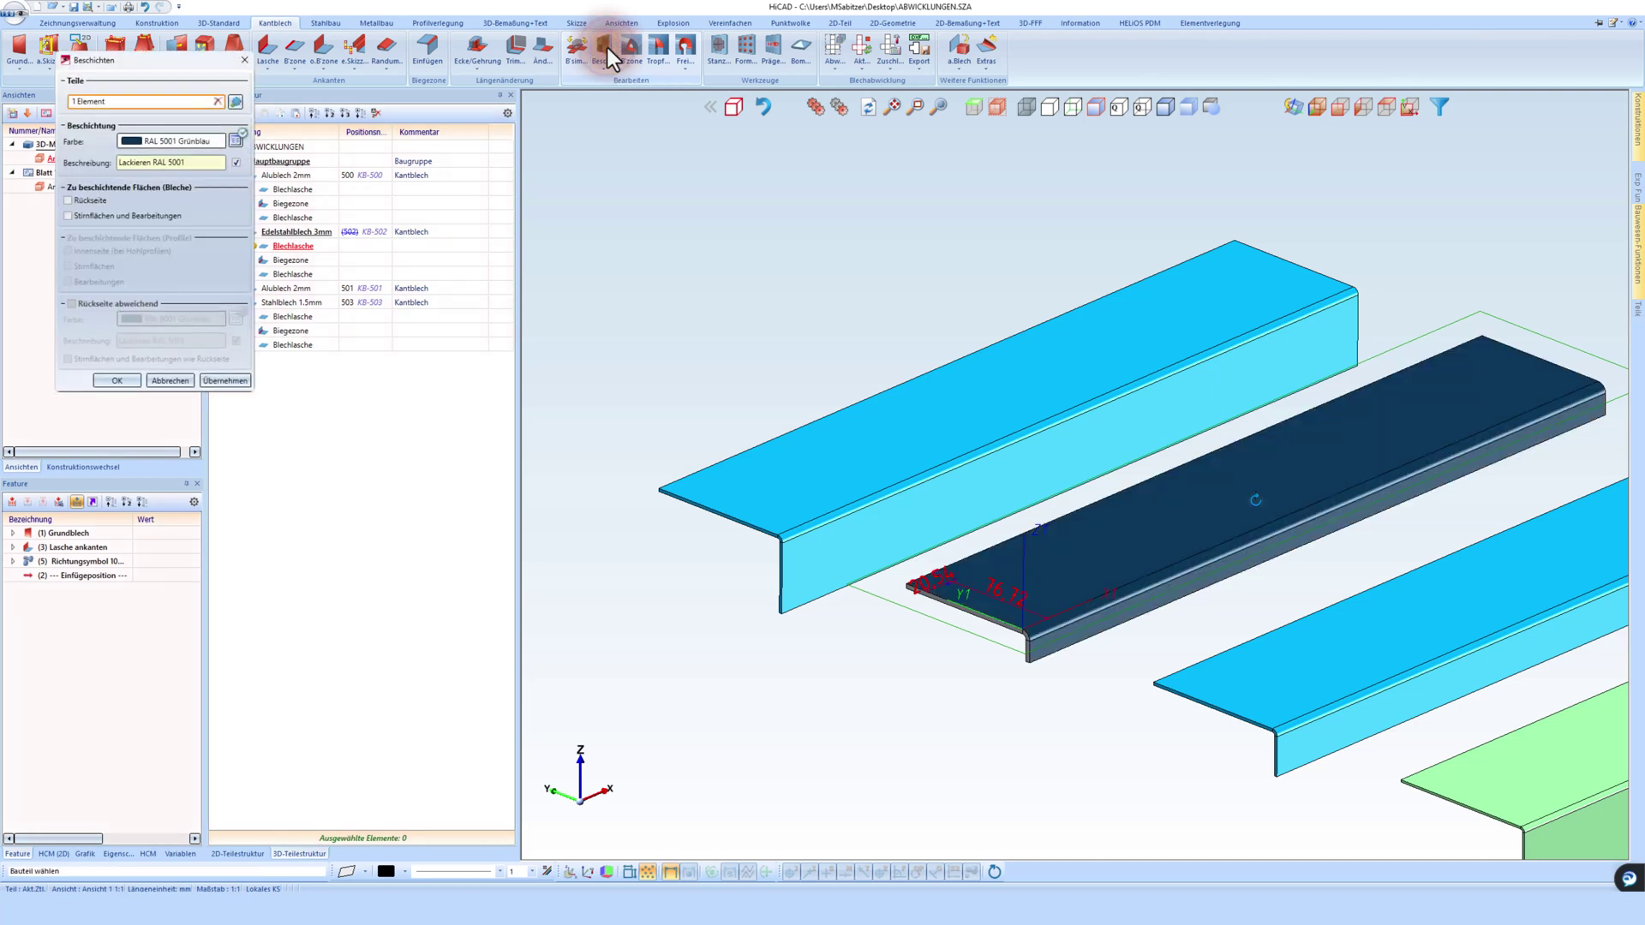
{"action": "left_click", "coordinate": [217, 101]}
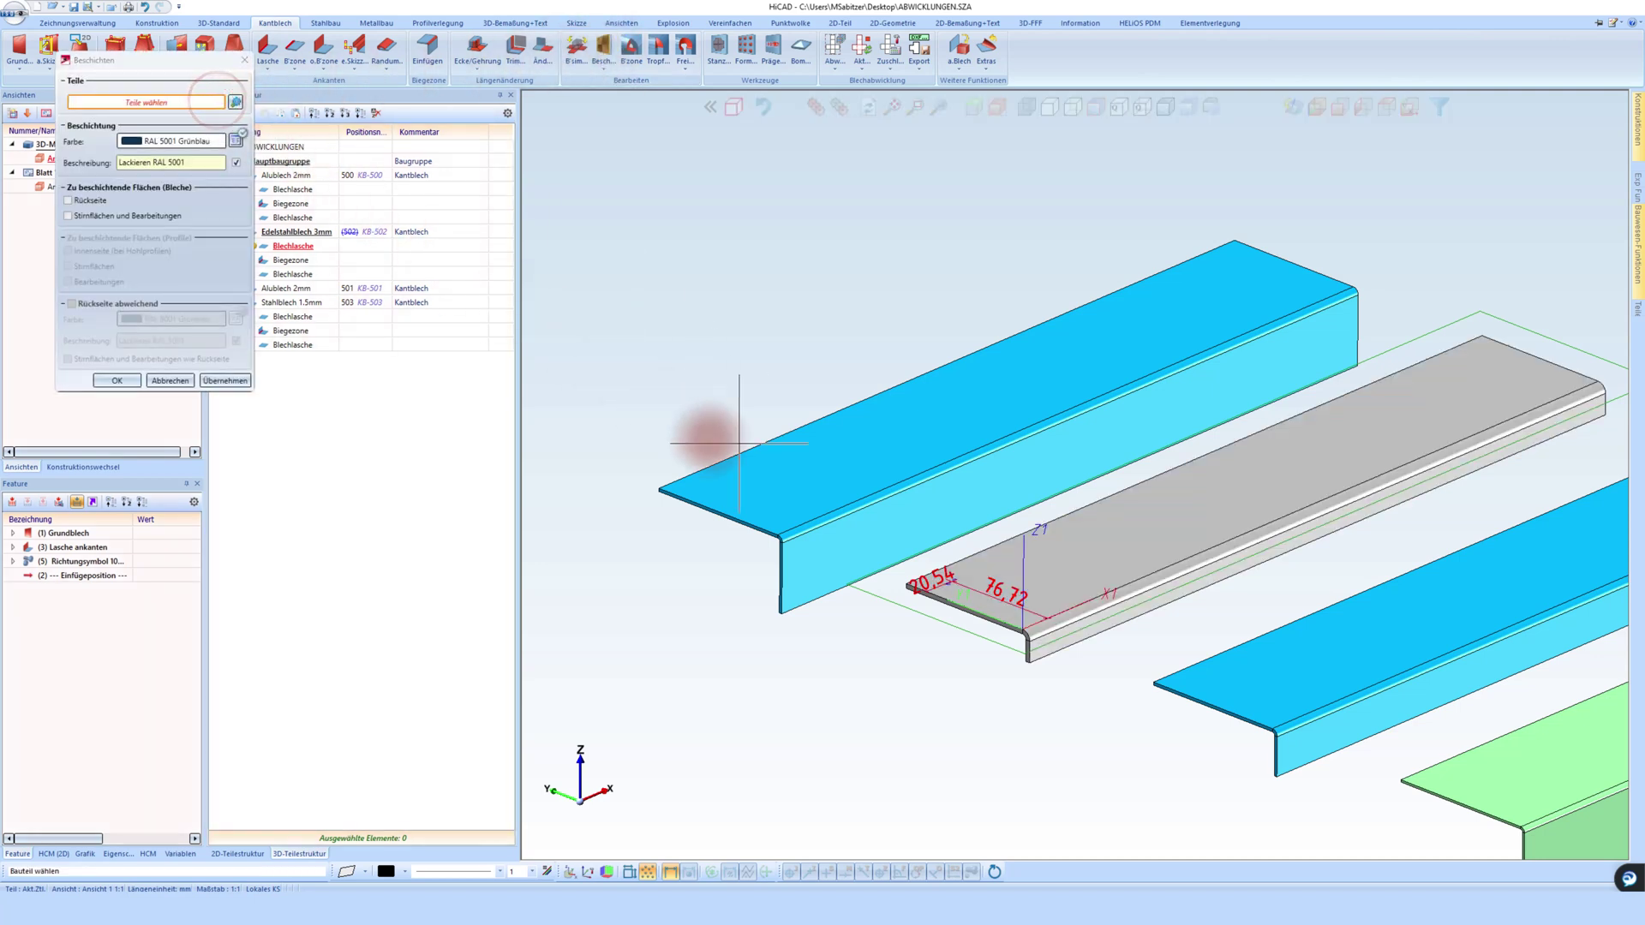
{"action": "left_click", "coordinate": [756, 472]}
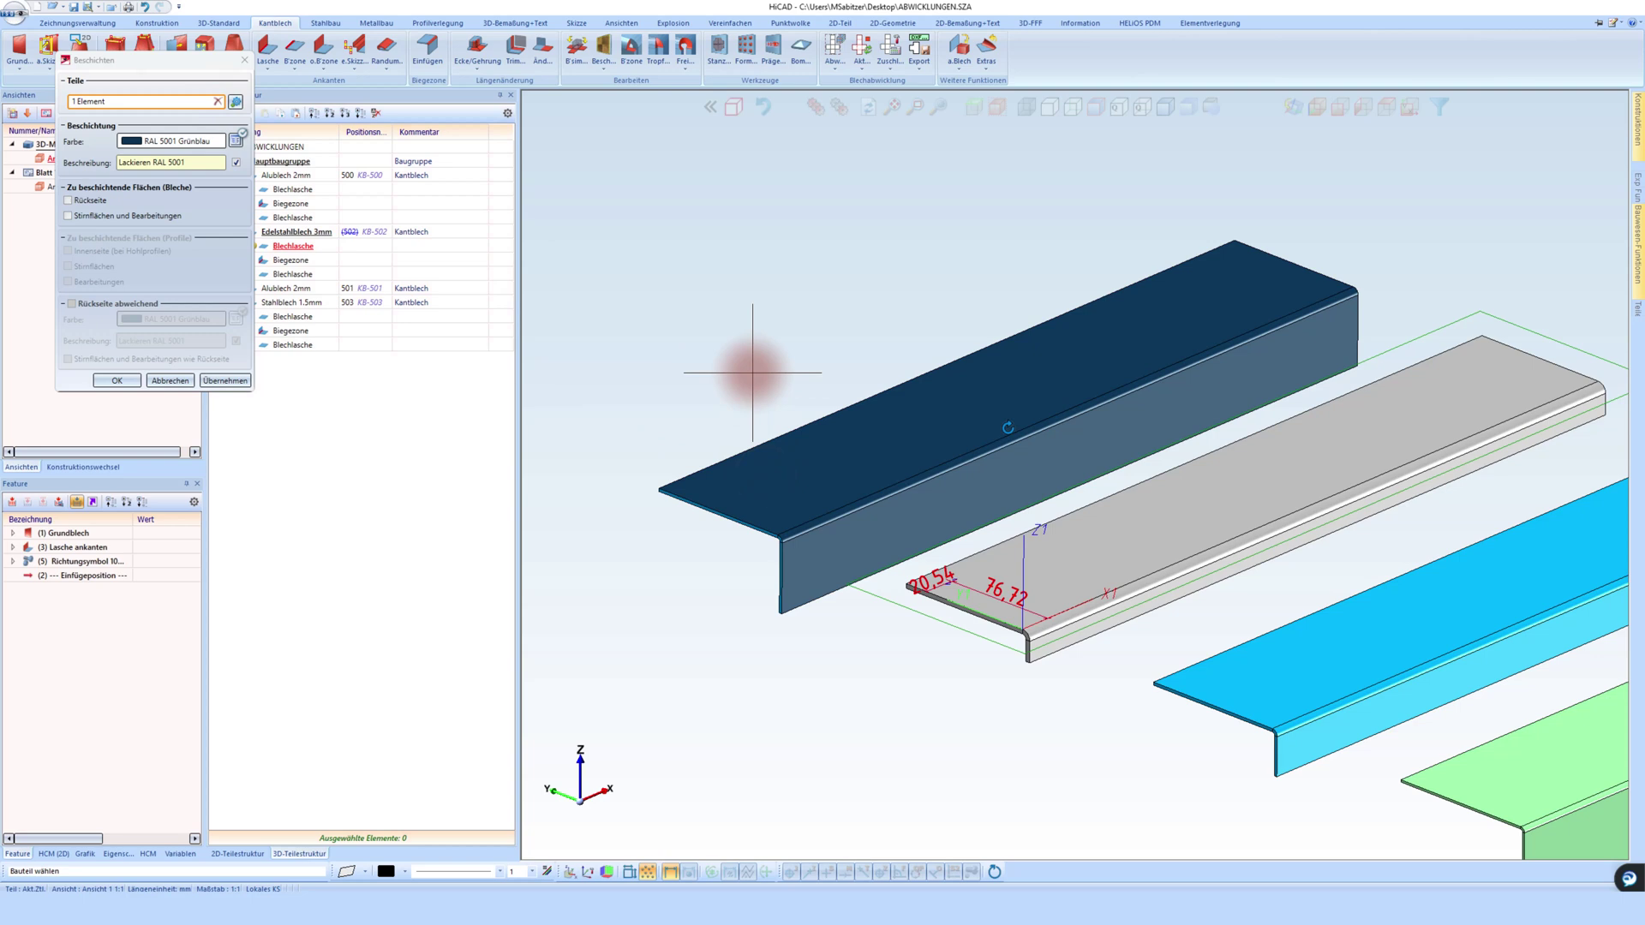
{"action": "middle_click_drag", "start_coordinate": [752, 374], "coordinate": [984, 421]}
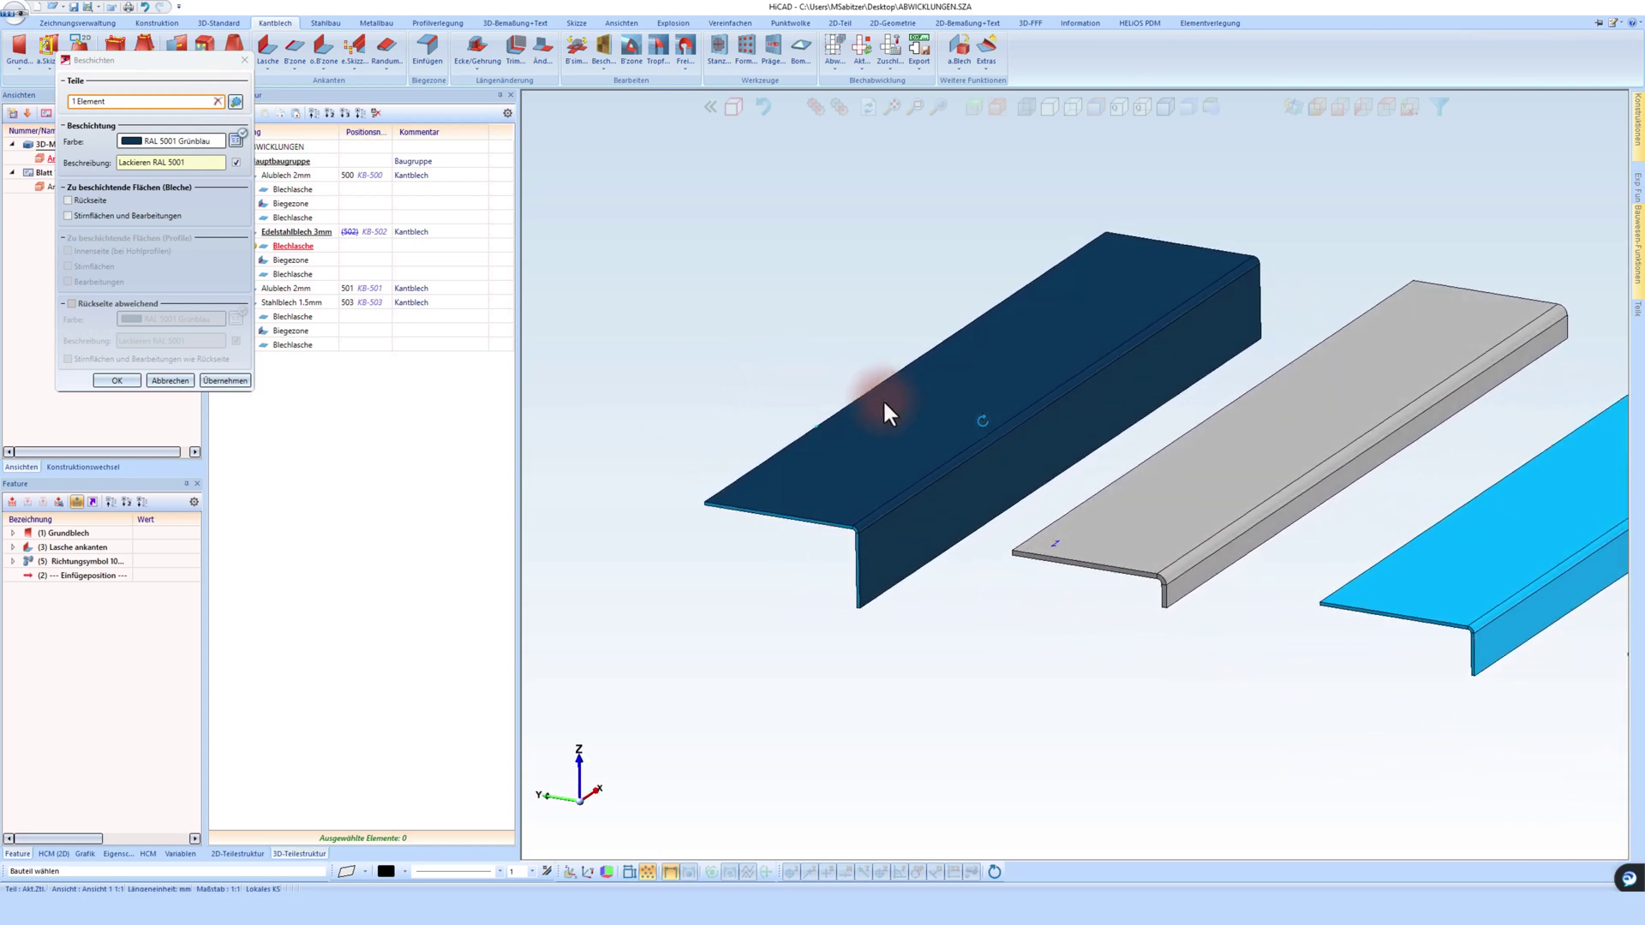
{"action": "left_click", "coordinate": [984, 422]}
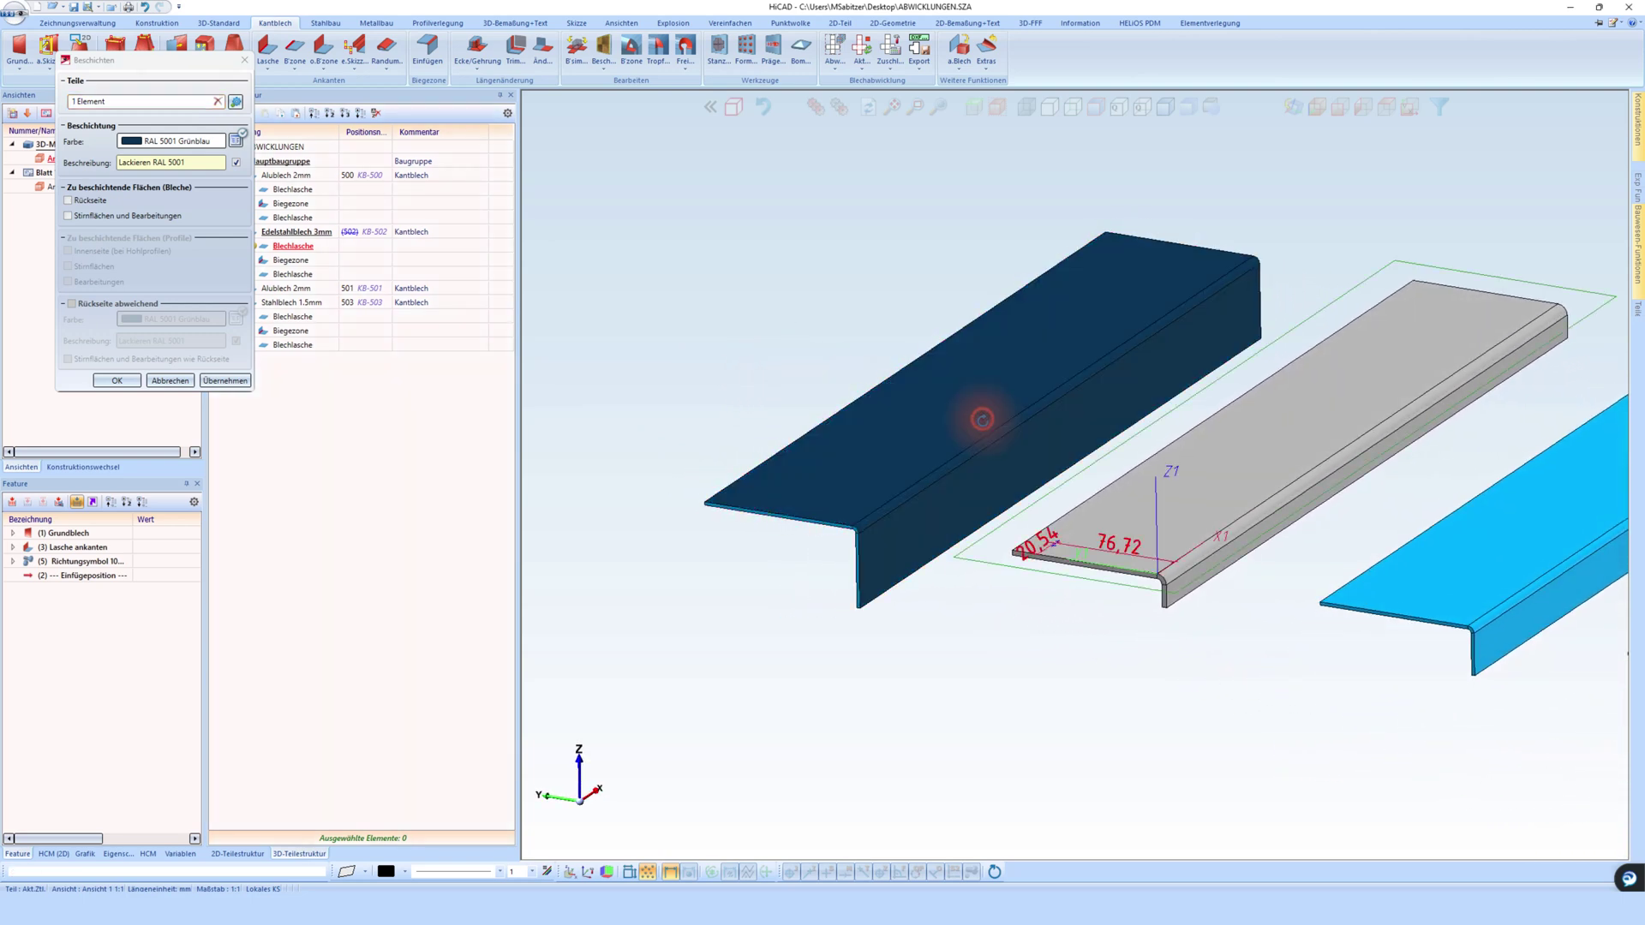
{"action": "left_click", "coordinate": [870, 455]}
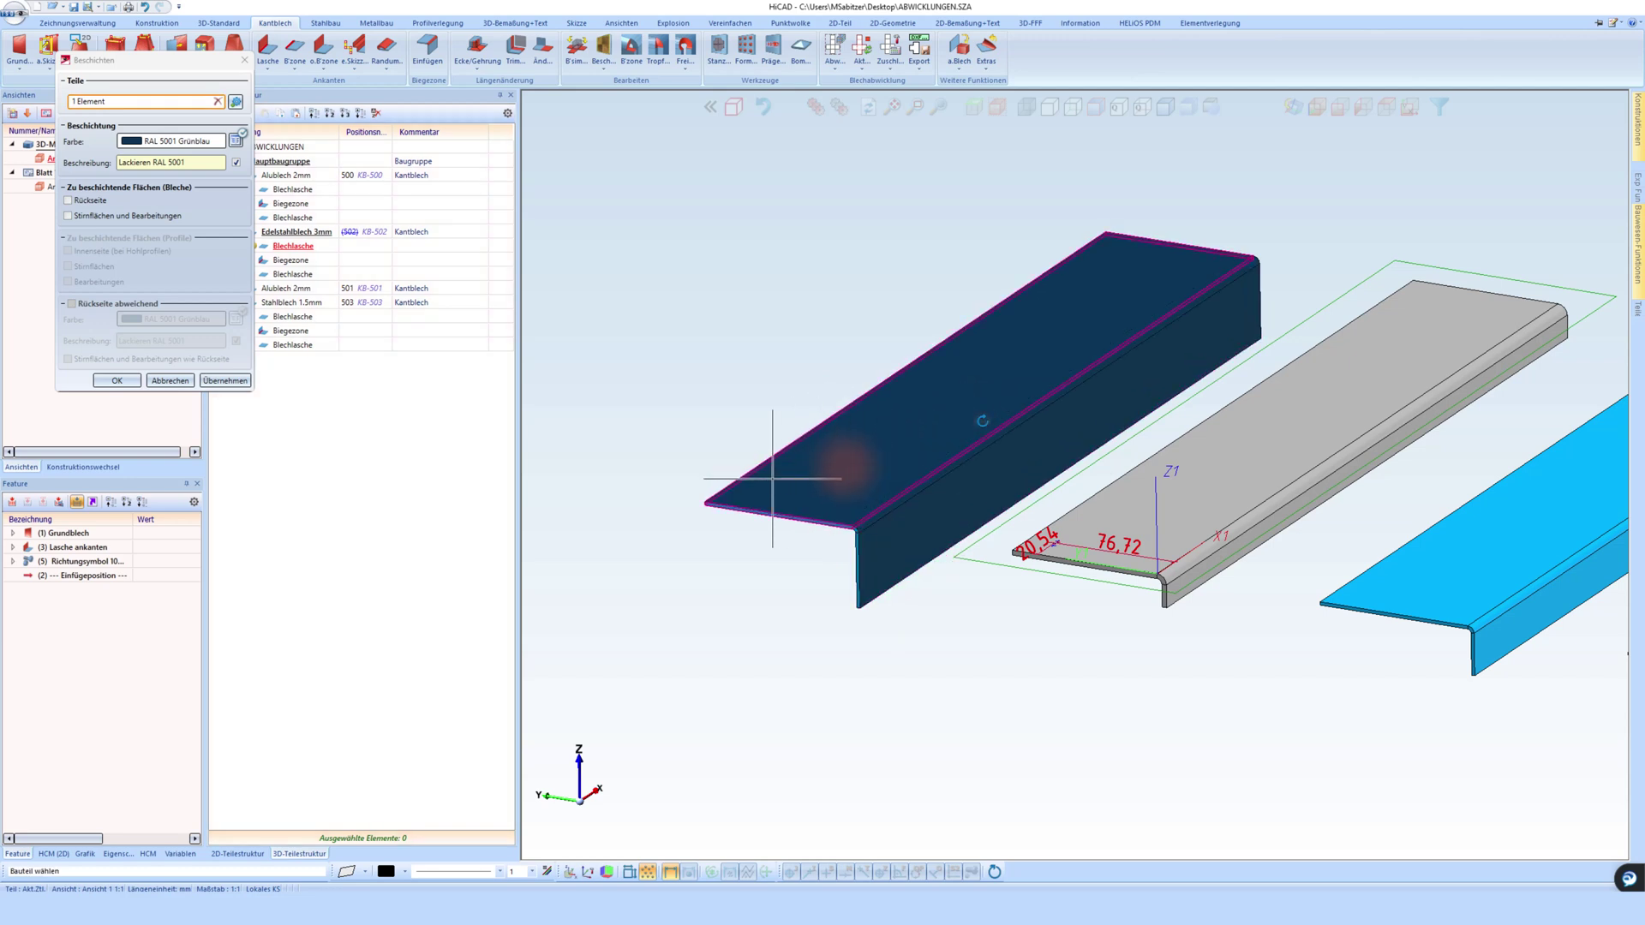
{"action": "left_click", "coordinate": [117, 381]}
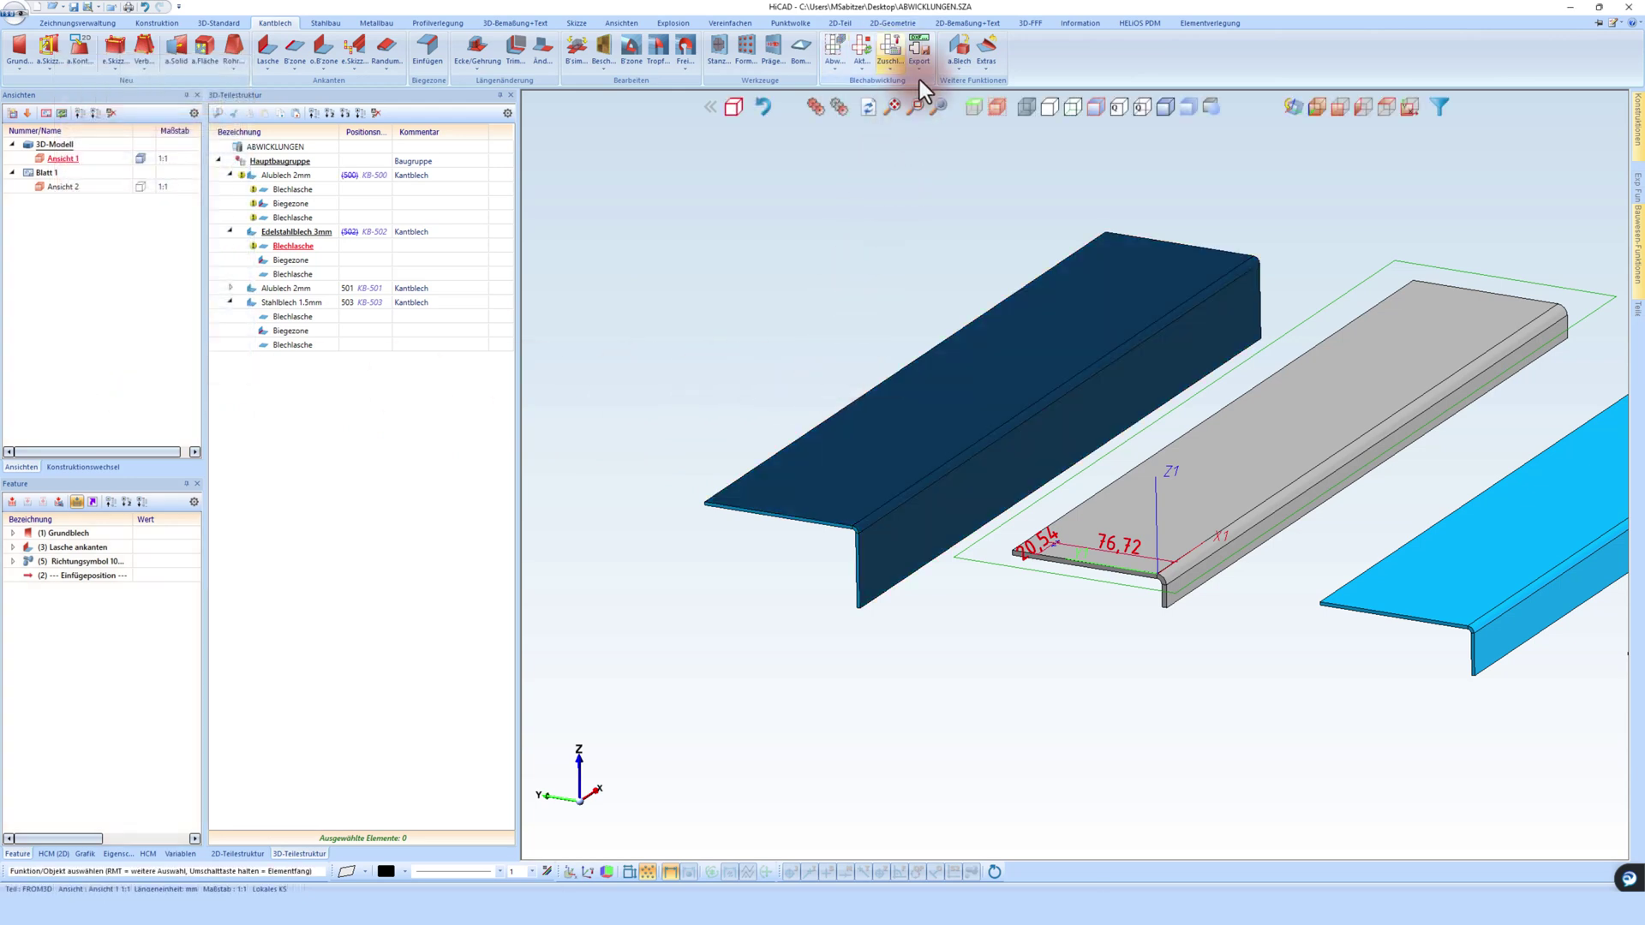
{"action": "left_click", "coordinate": [922, 68]}
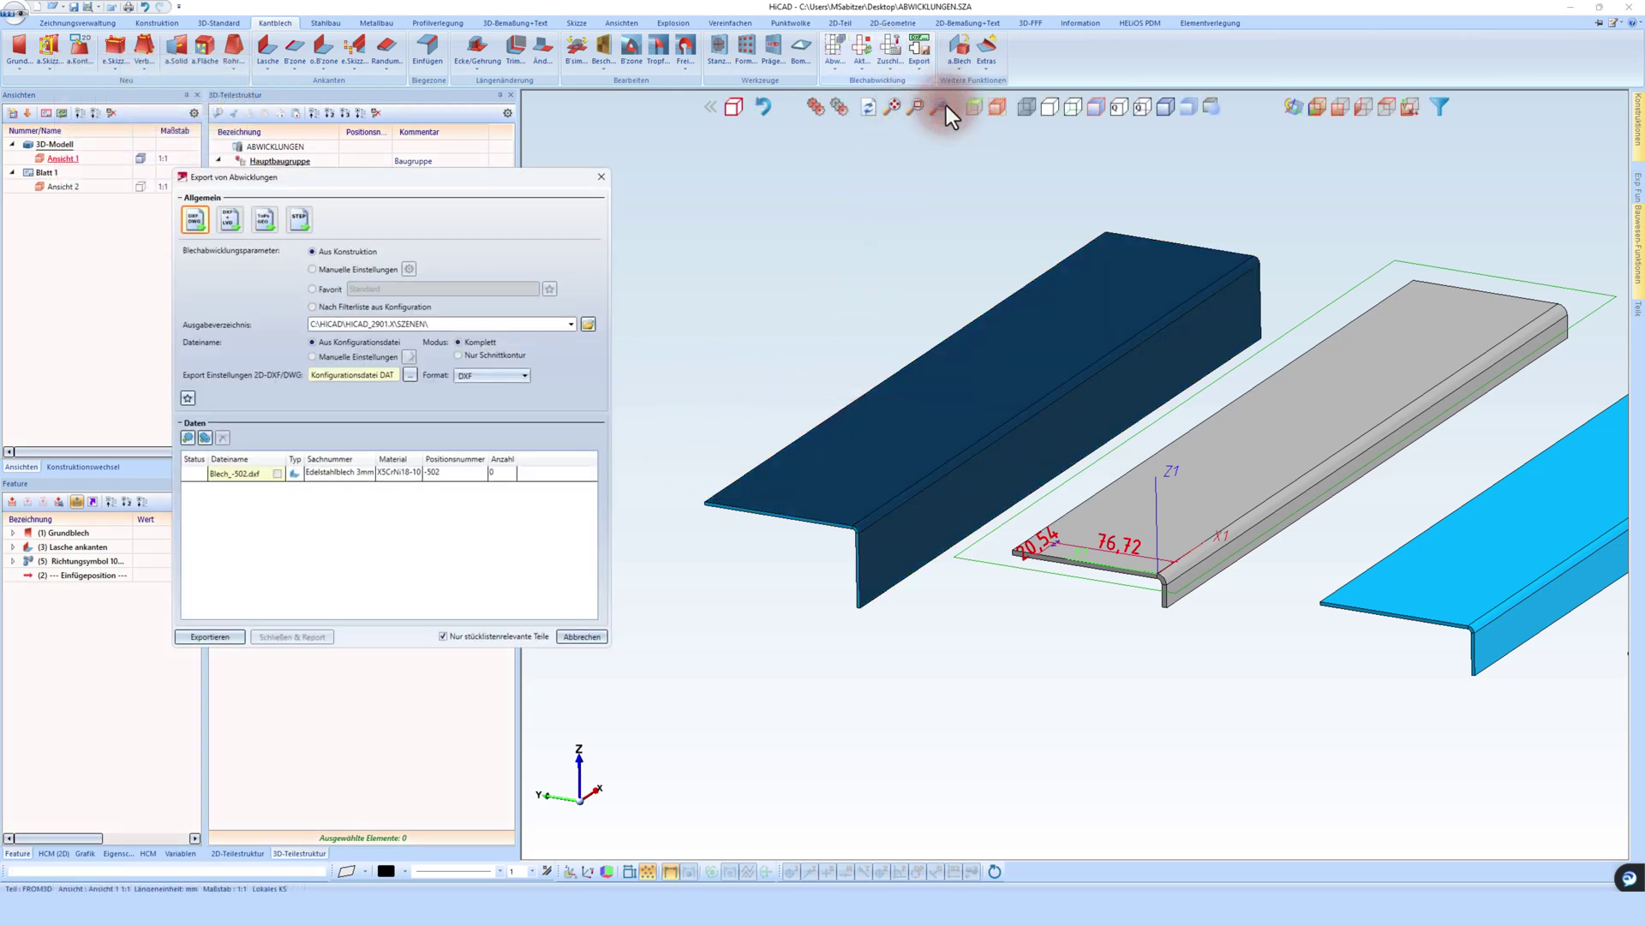
{"action": "left_click", "coordinate": [604, 176]}
{"action": "left_click", "coordinate": [831, 49]}
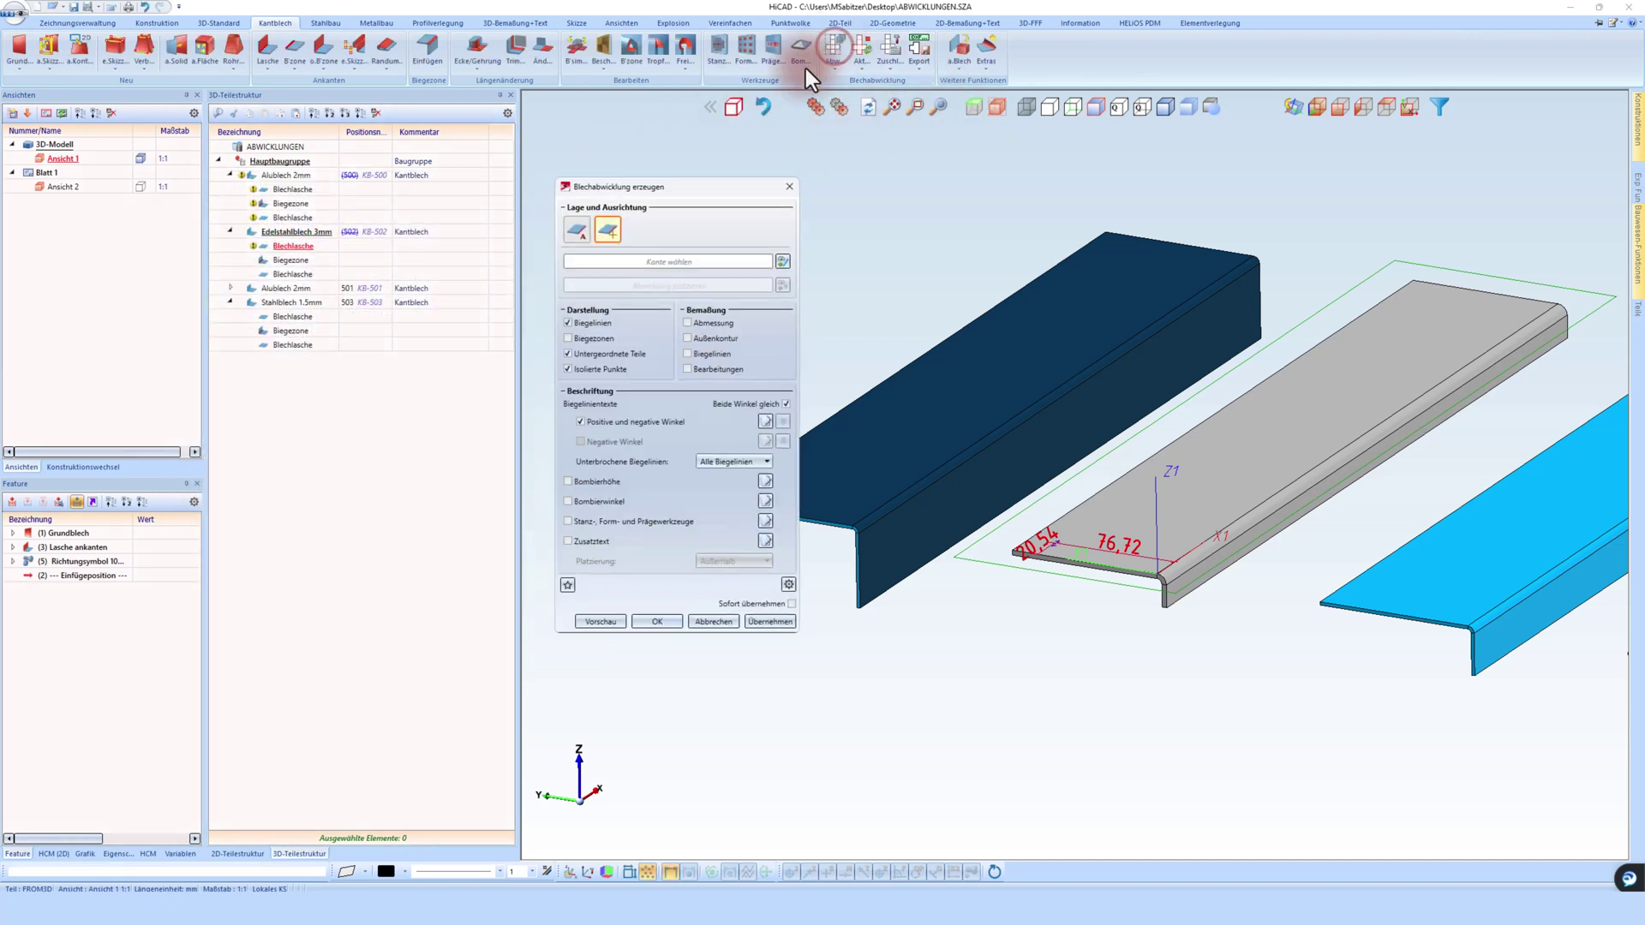
{"action": "left_click", "coordinate": [577, 229]}
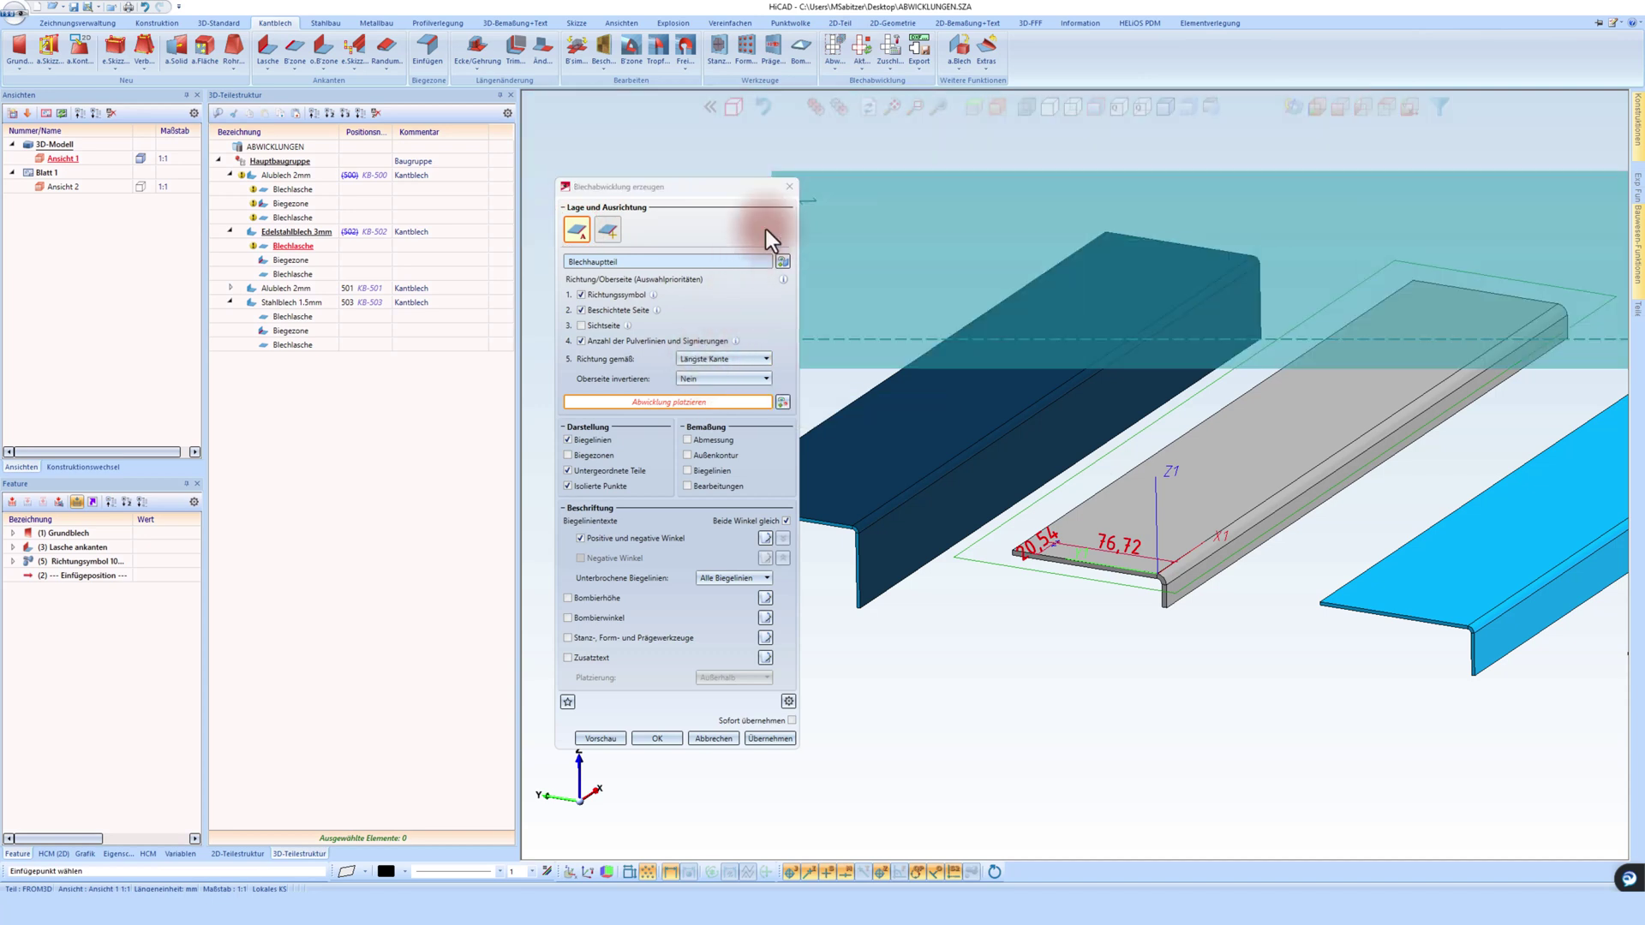
{"action": "left_click", "coordinate": [784, 188]}
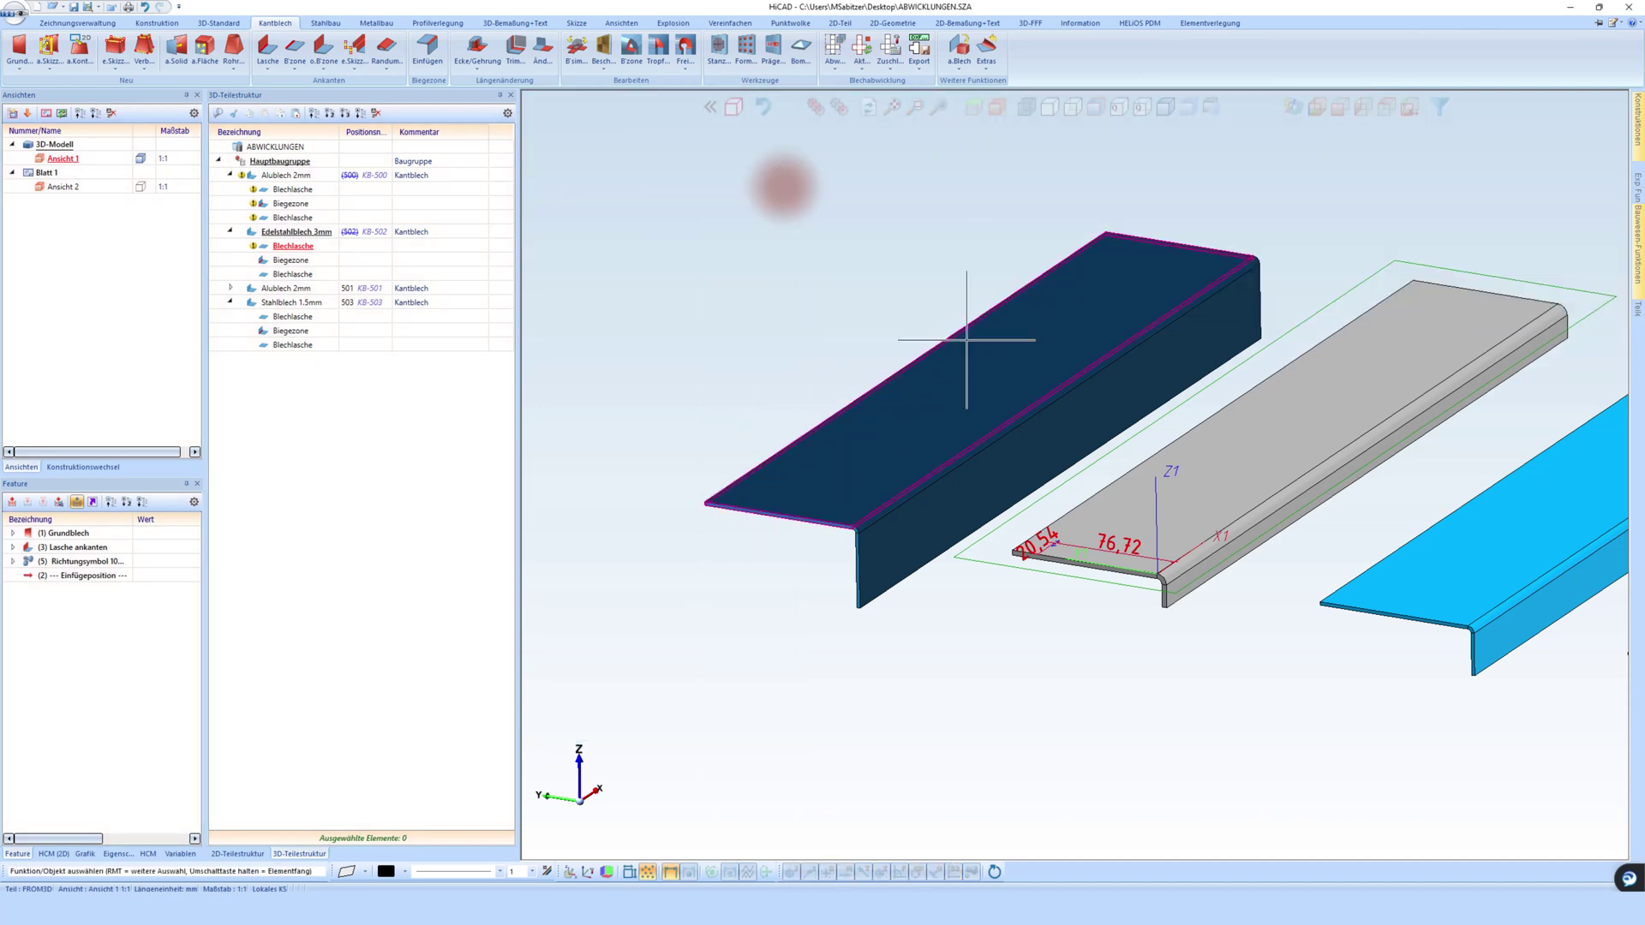
{"action": "scroll", "coordinate": [1084, 257], "scroll_direction": "down", "scroll_amount": 5}
{"action": "scroll", "coordinate": [1054, 454], "scroll_direction": "up", "scroll_amount": 2}
Step: Set the light-blue profile's top face as its visible side
{"action": "scroll", "coordinate": [1054, 454], "scroll_direction": "up", "scroll_amount": 2}
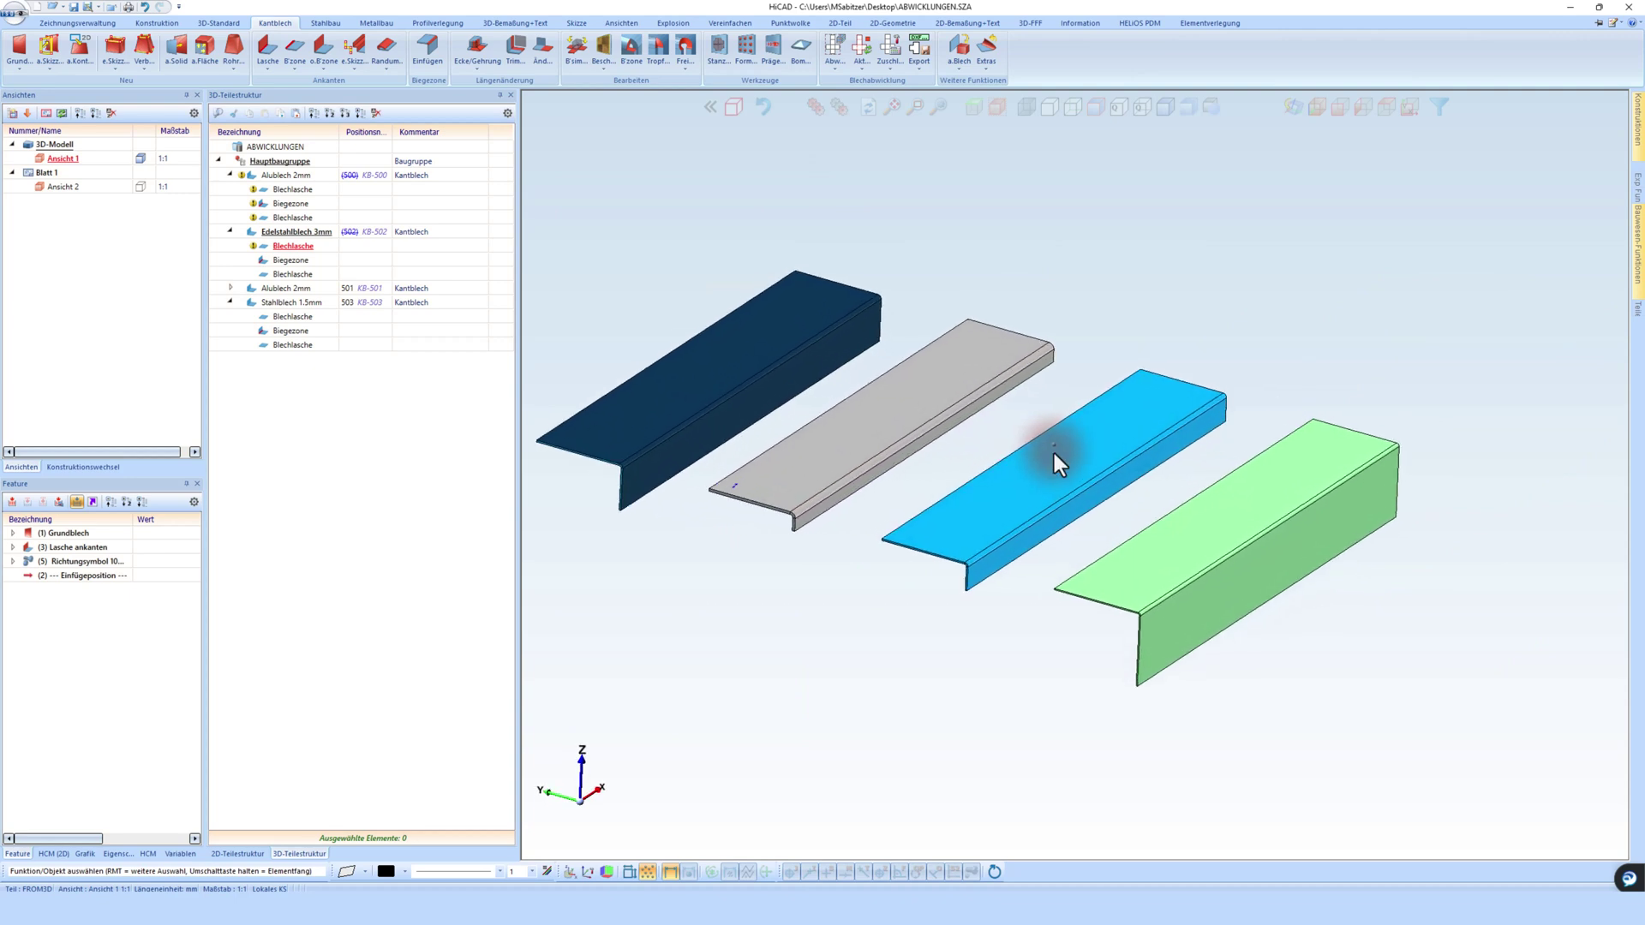
{"action": "scroll", "coordinate": [1054, 455], "scroll_direction": "up", "scroll_amount": 1}
{"action": "left_click", "coordinate": [959, 371]}
{"action": "left_click", "coordinate": [605, 68]}
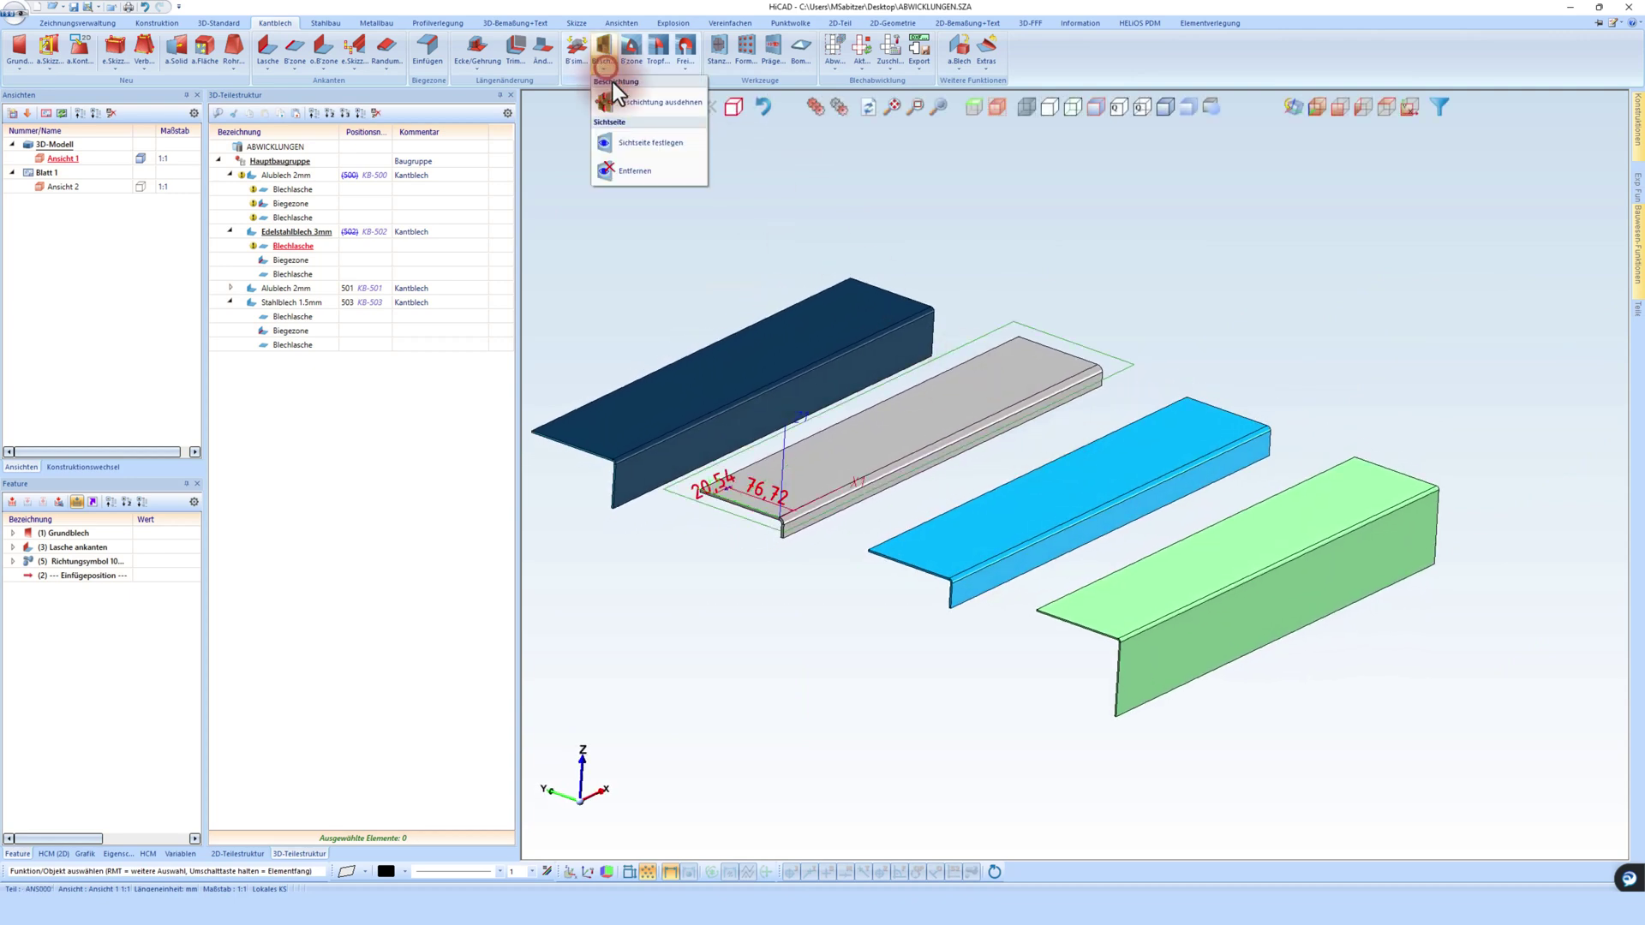
{"action": "left_click", "coordinate": [643, 142]}
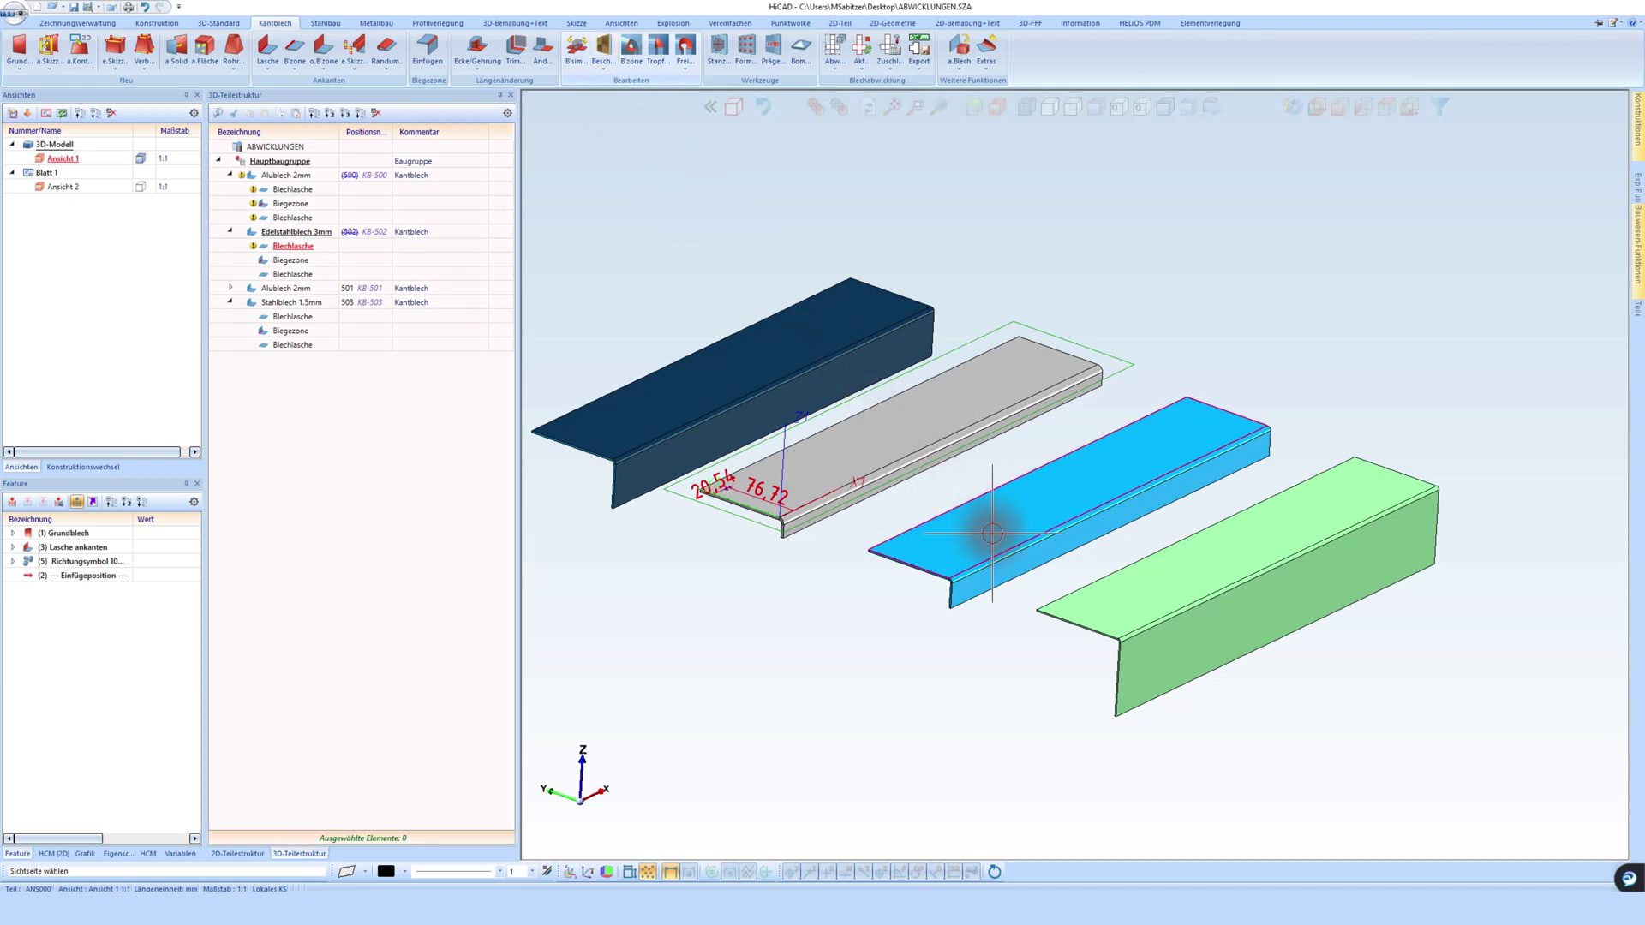
{"action": "scroll", "coordinate": [1078, 510], "scroll_direction": "up", "scroll_amount": 3}
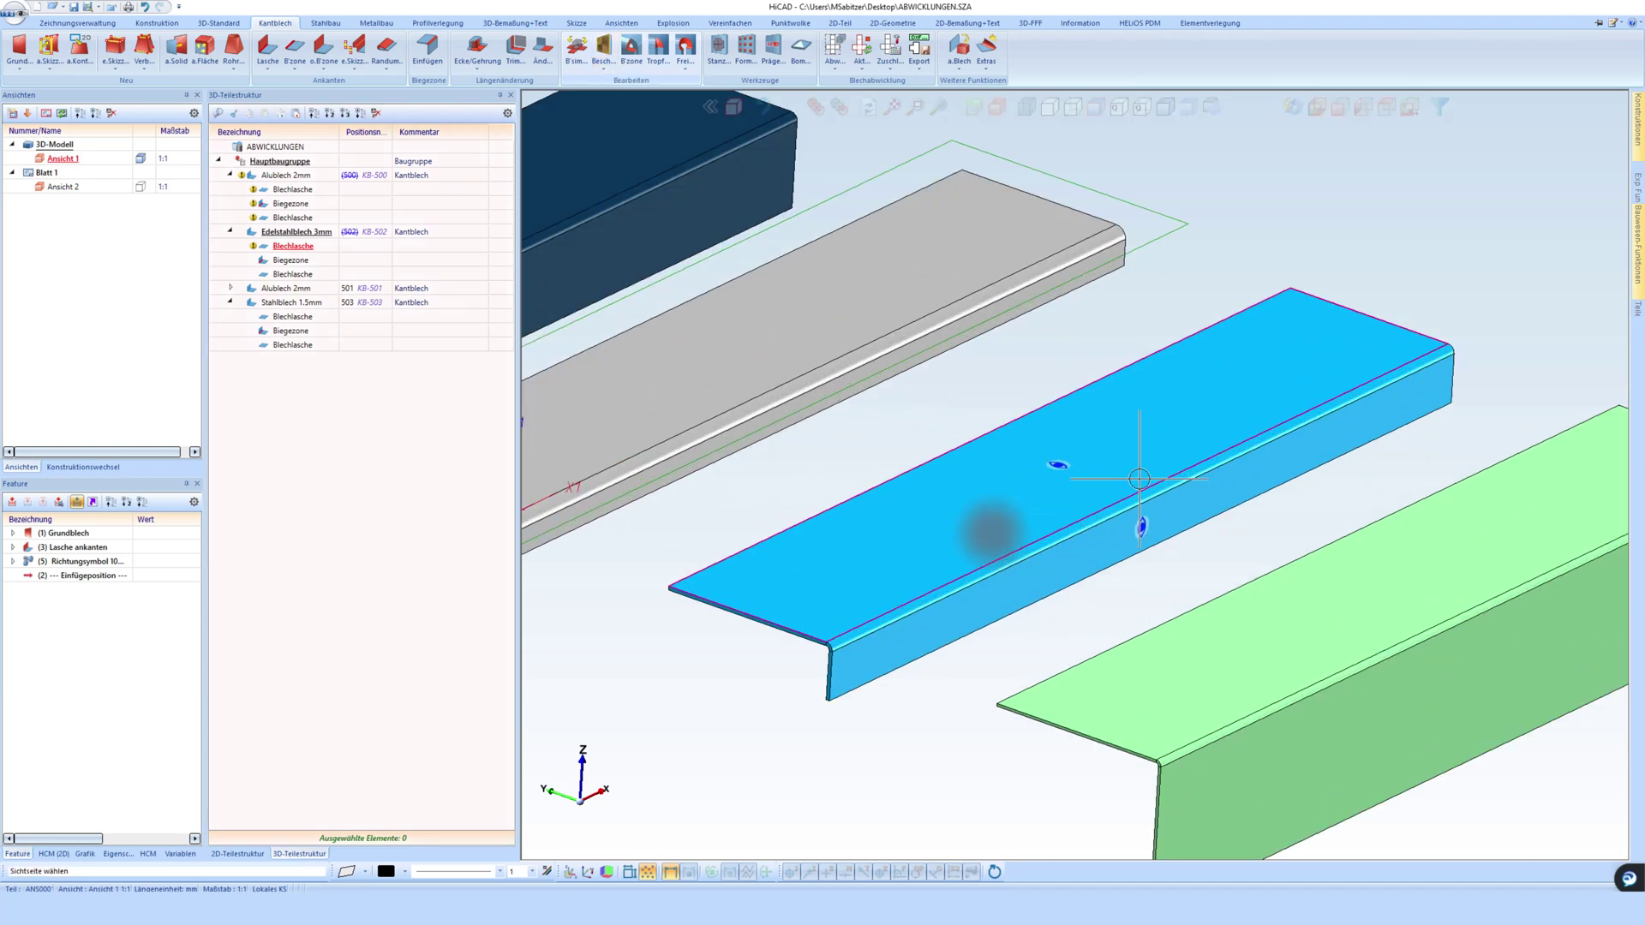
{"action": "left_click", "coordinate": [1019, 516]}
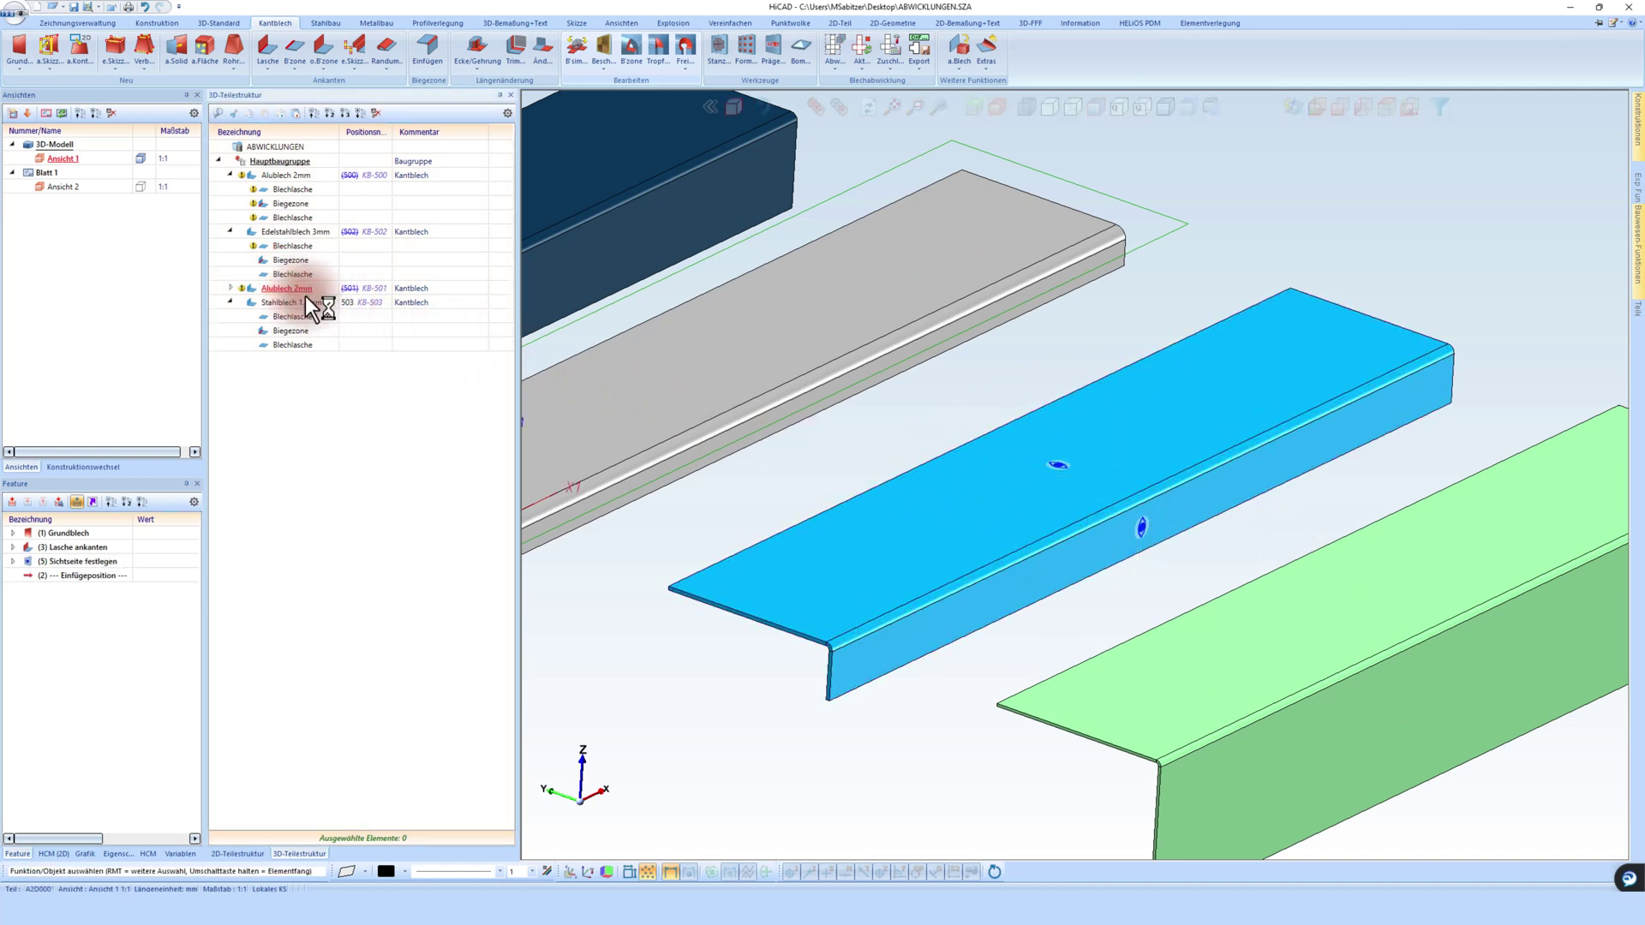
Step: Orbit and switch standard views to inspect the light-blue sheet from several angles
{"action": "mouse_move", "coordinate": [810, 441]}
{"action": "middle_mouse_down"}
{"action": "mouse_move", "coordinate": [1096, 521]}
{"action": "mouse_move", "coordinate": [1246, 506]}
{"action": "middle_mouse_up"}
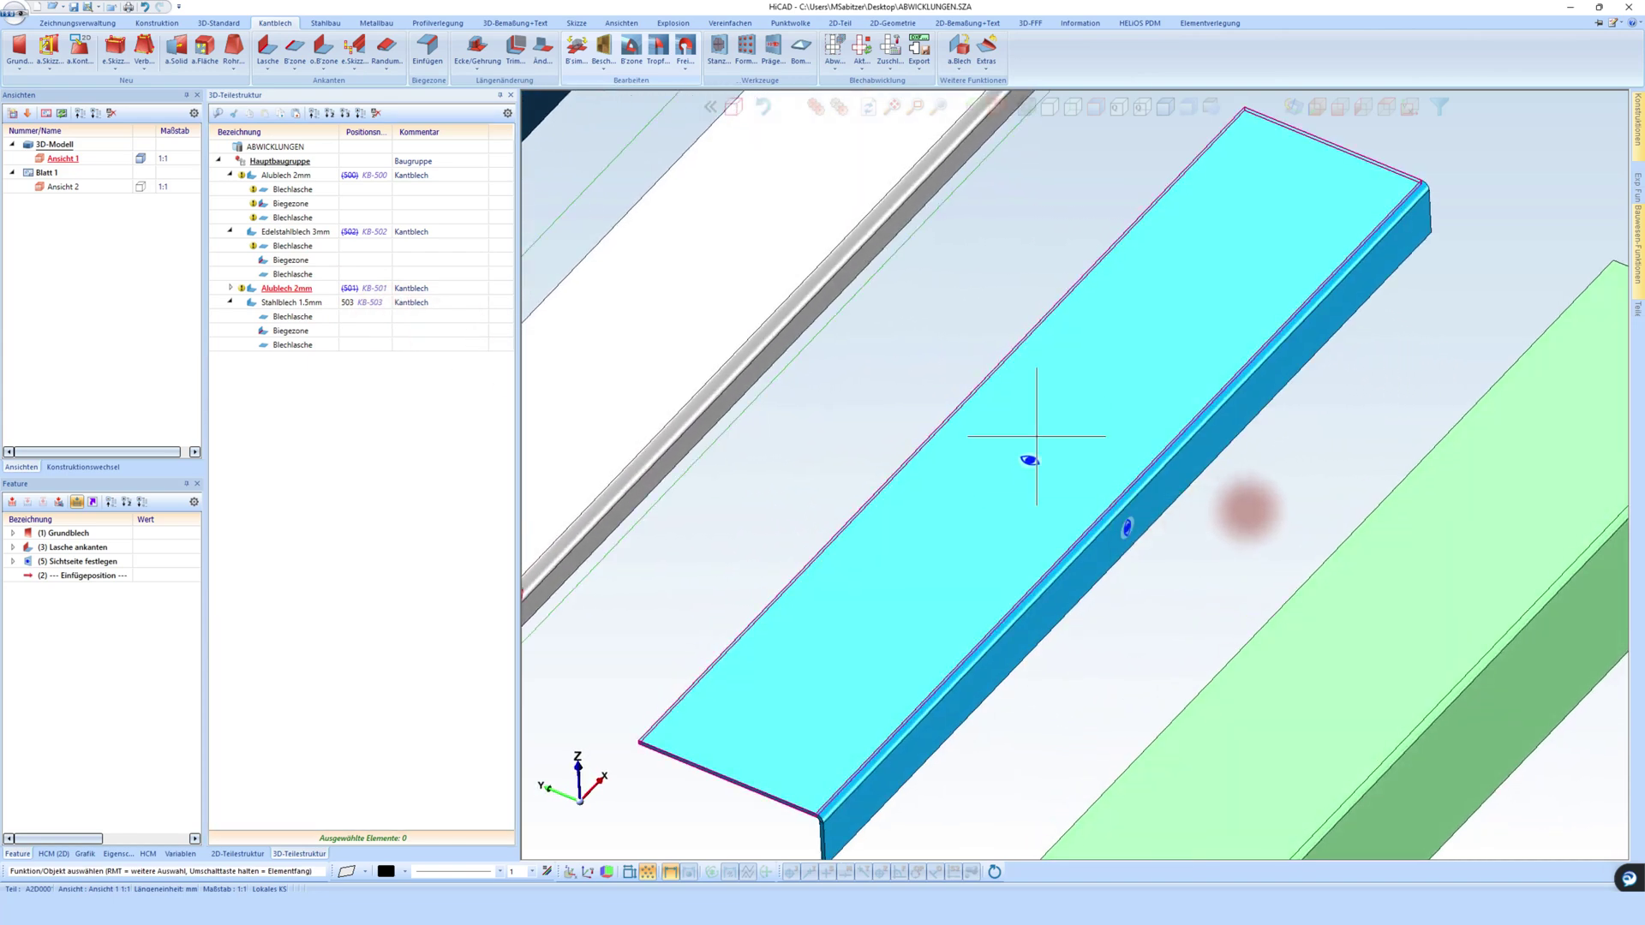
{"action": "key", "text": "Home"}
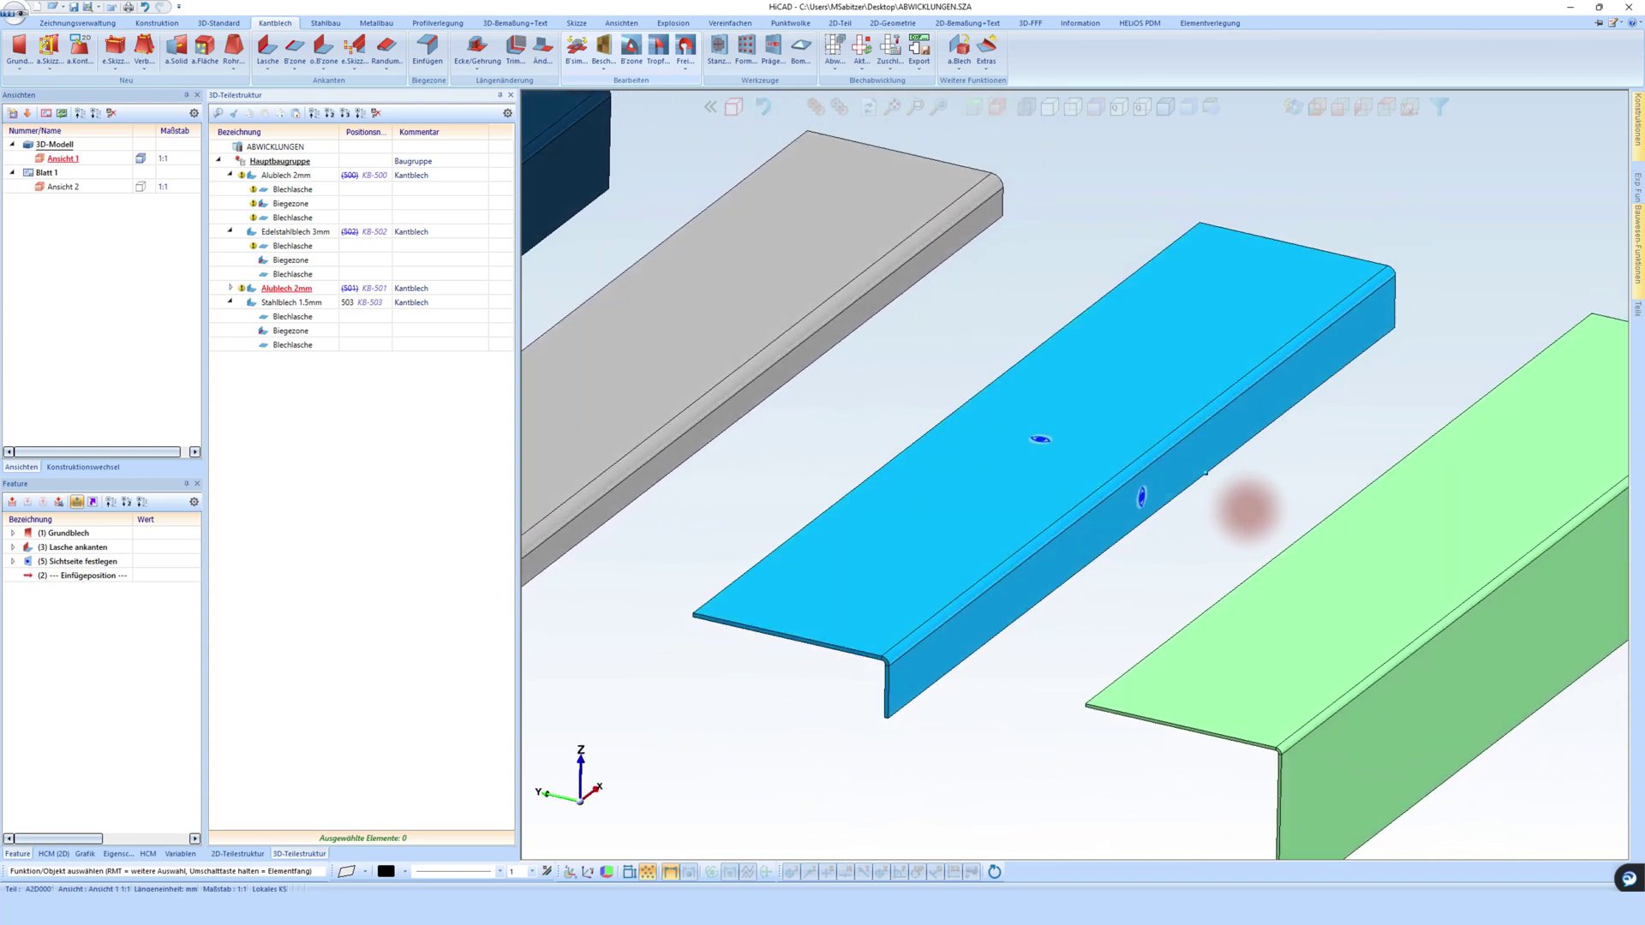
{"action": "middle_click_drag", "start_coordinate": [1247, 512], "coordinate": [1285, 512]}
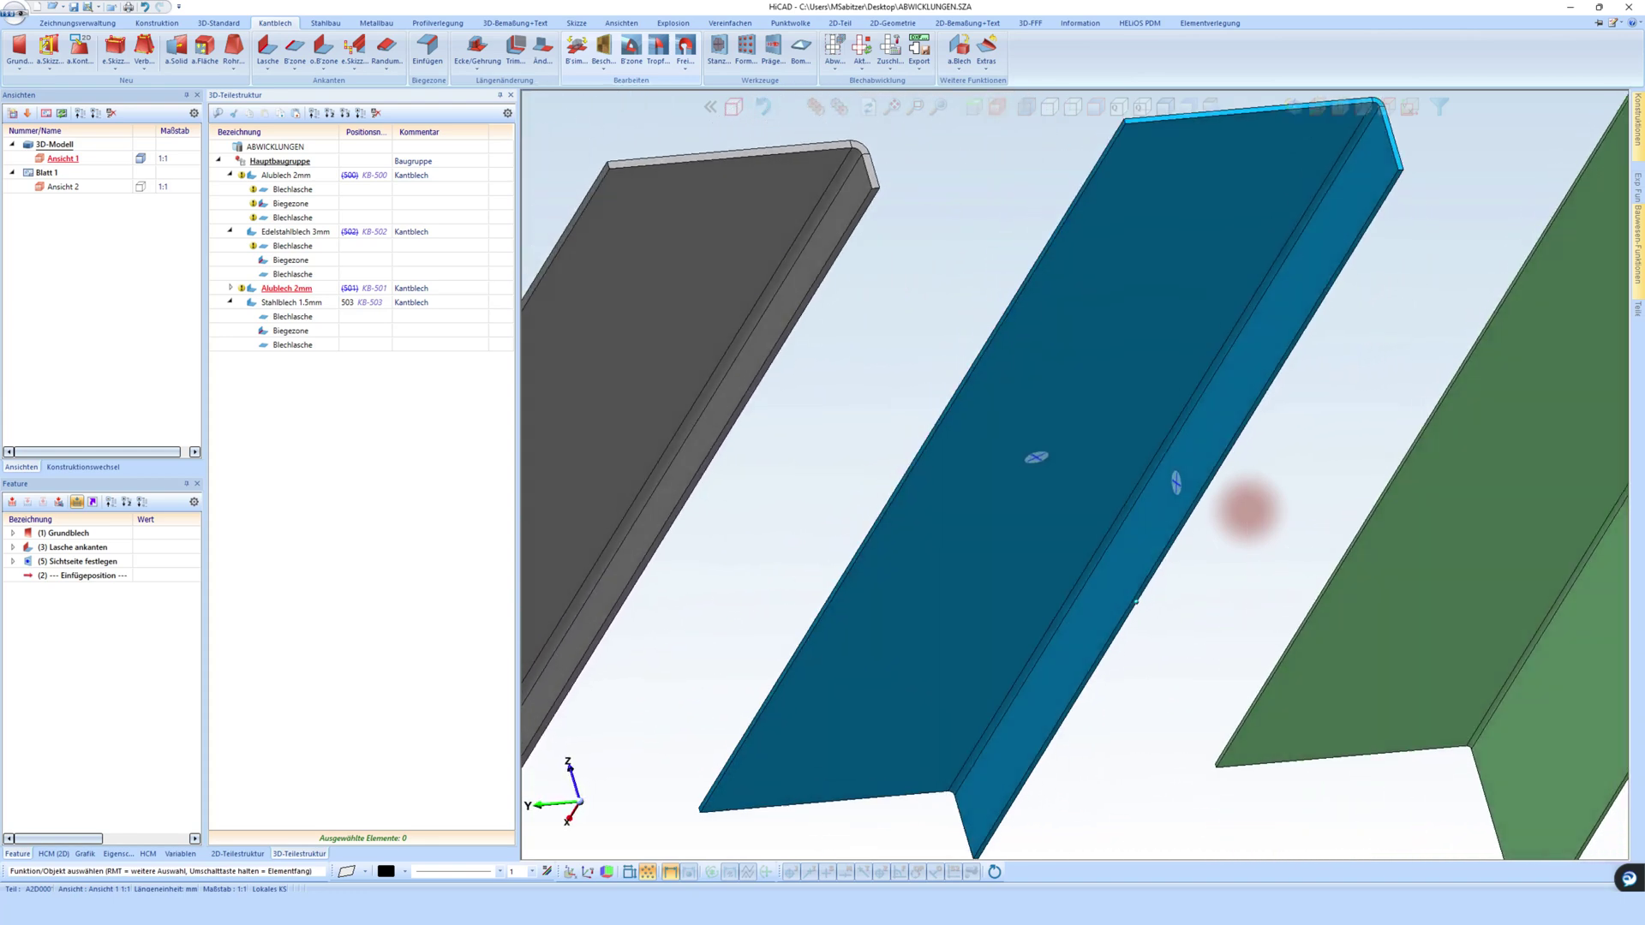
{"action": "scroll", "coordinate": [1284, 502], "scroll_direction": "up", "scroll_amount": 2}
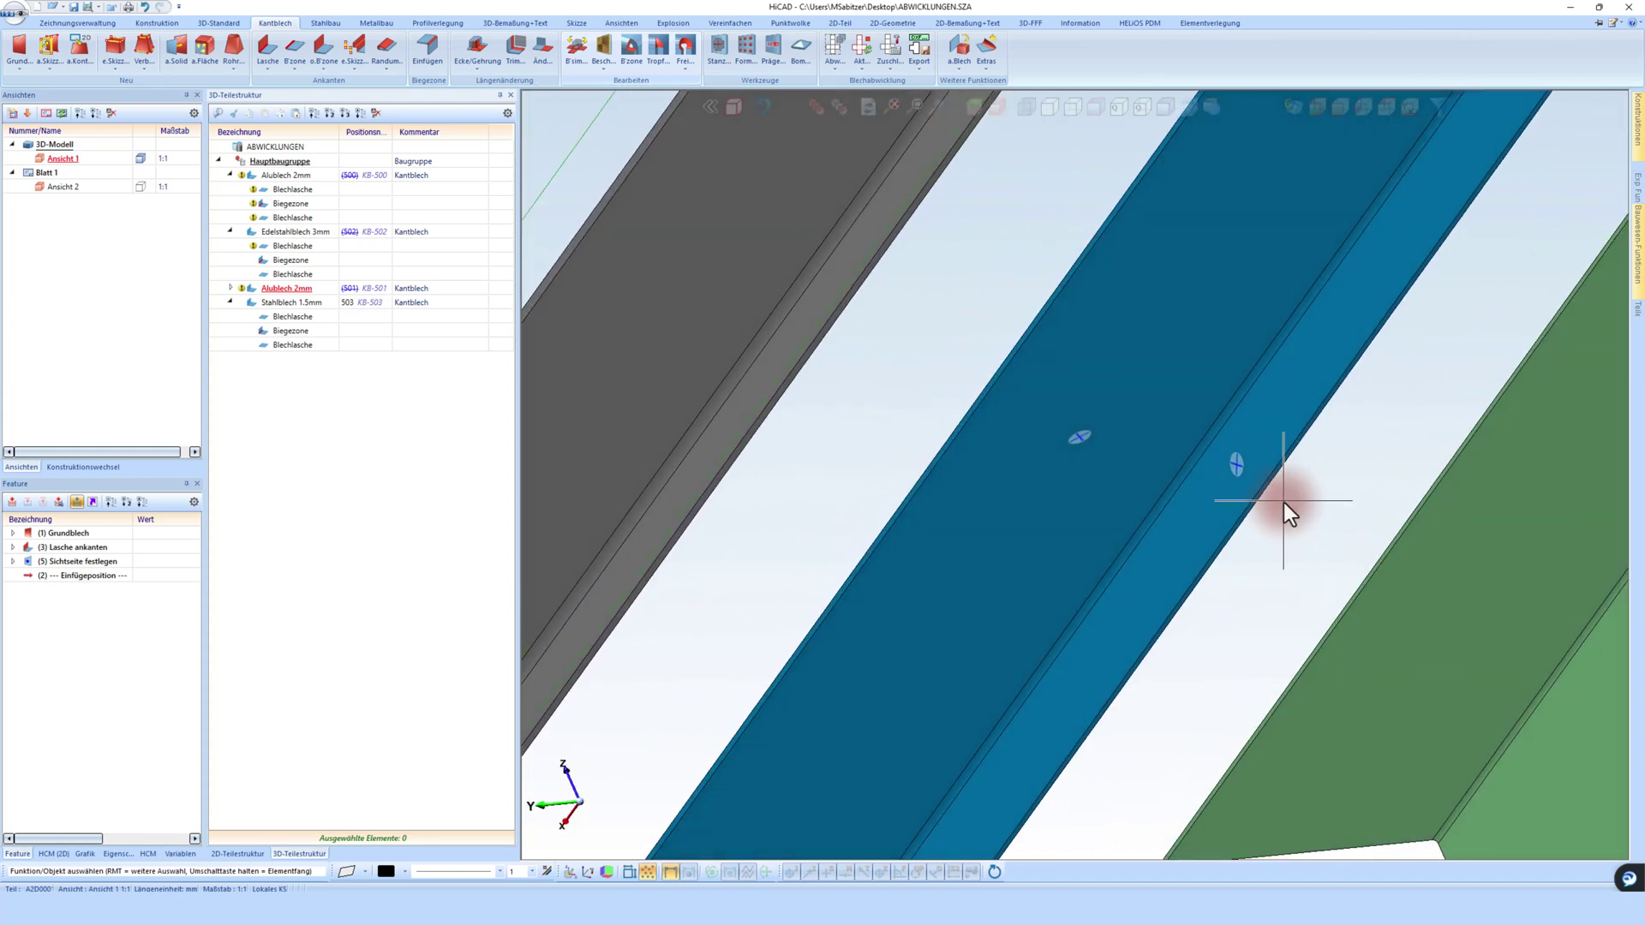
{"action": "key", "text": "Home"}
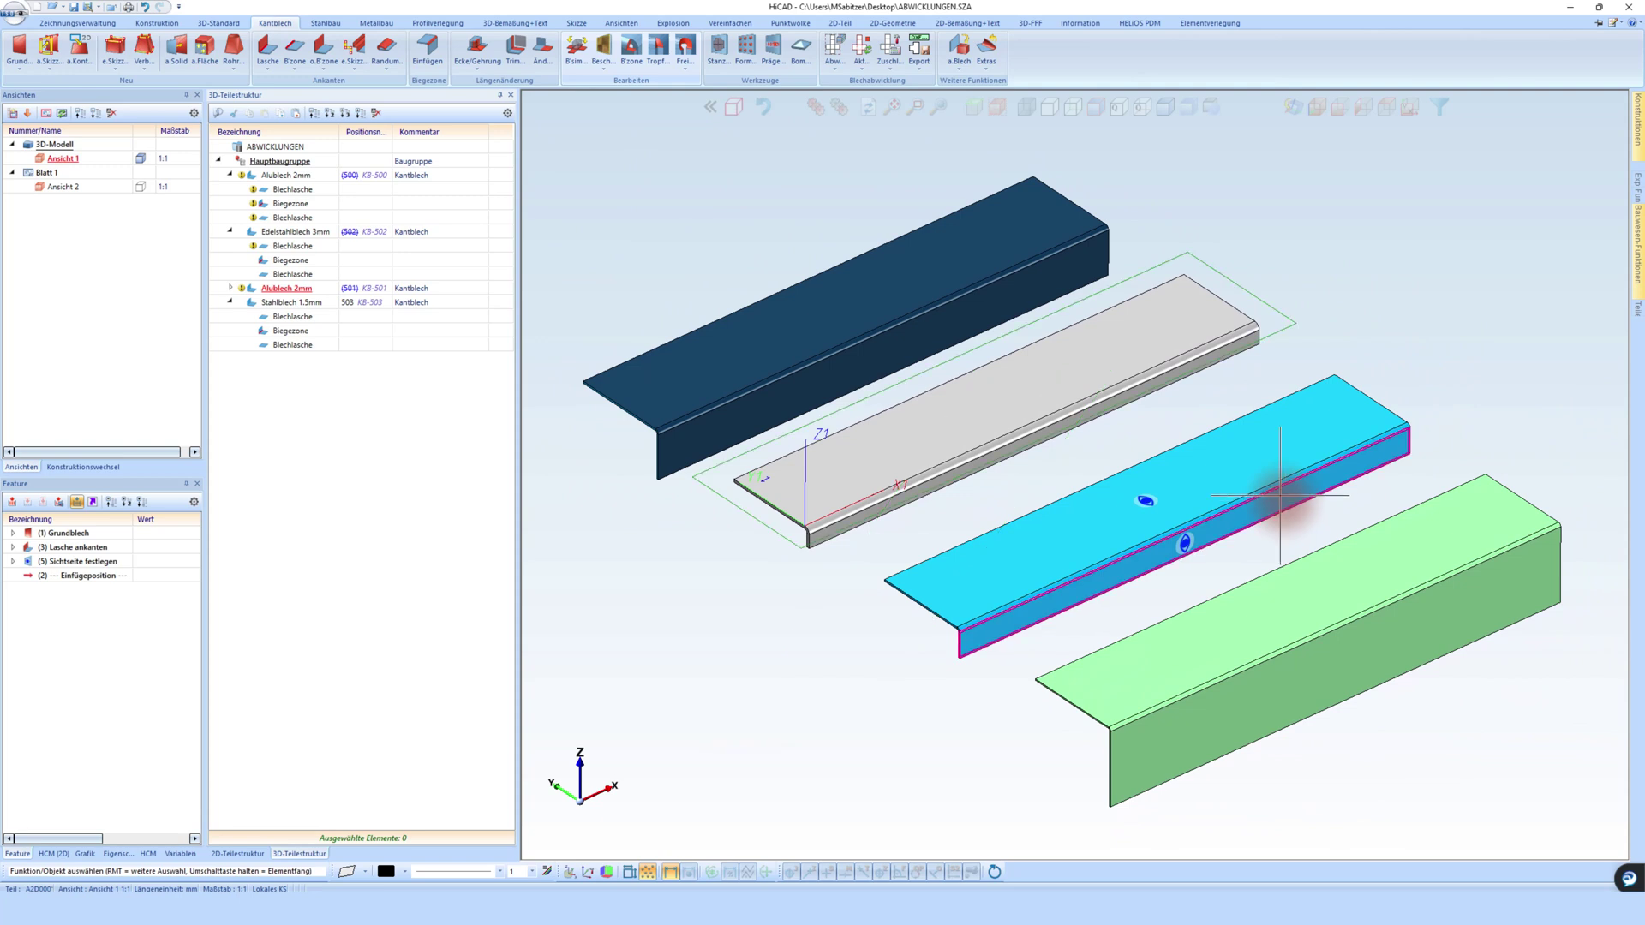
Step: Remove every working plane with Löschen aller Ebenen from the viewport context menu
{"action": "right_click", "coordinate": [1254, 295]}
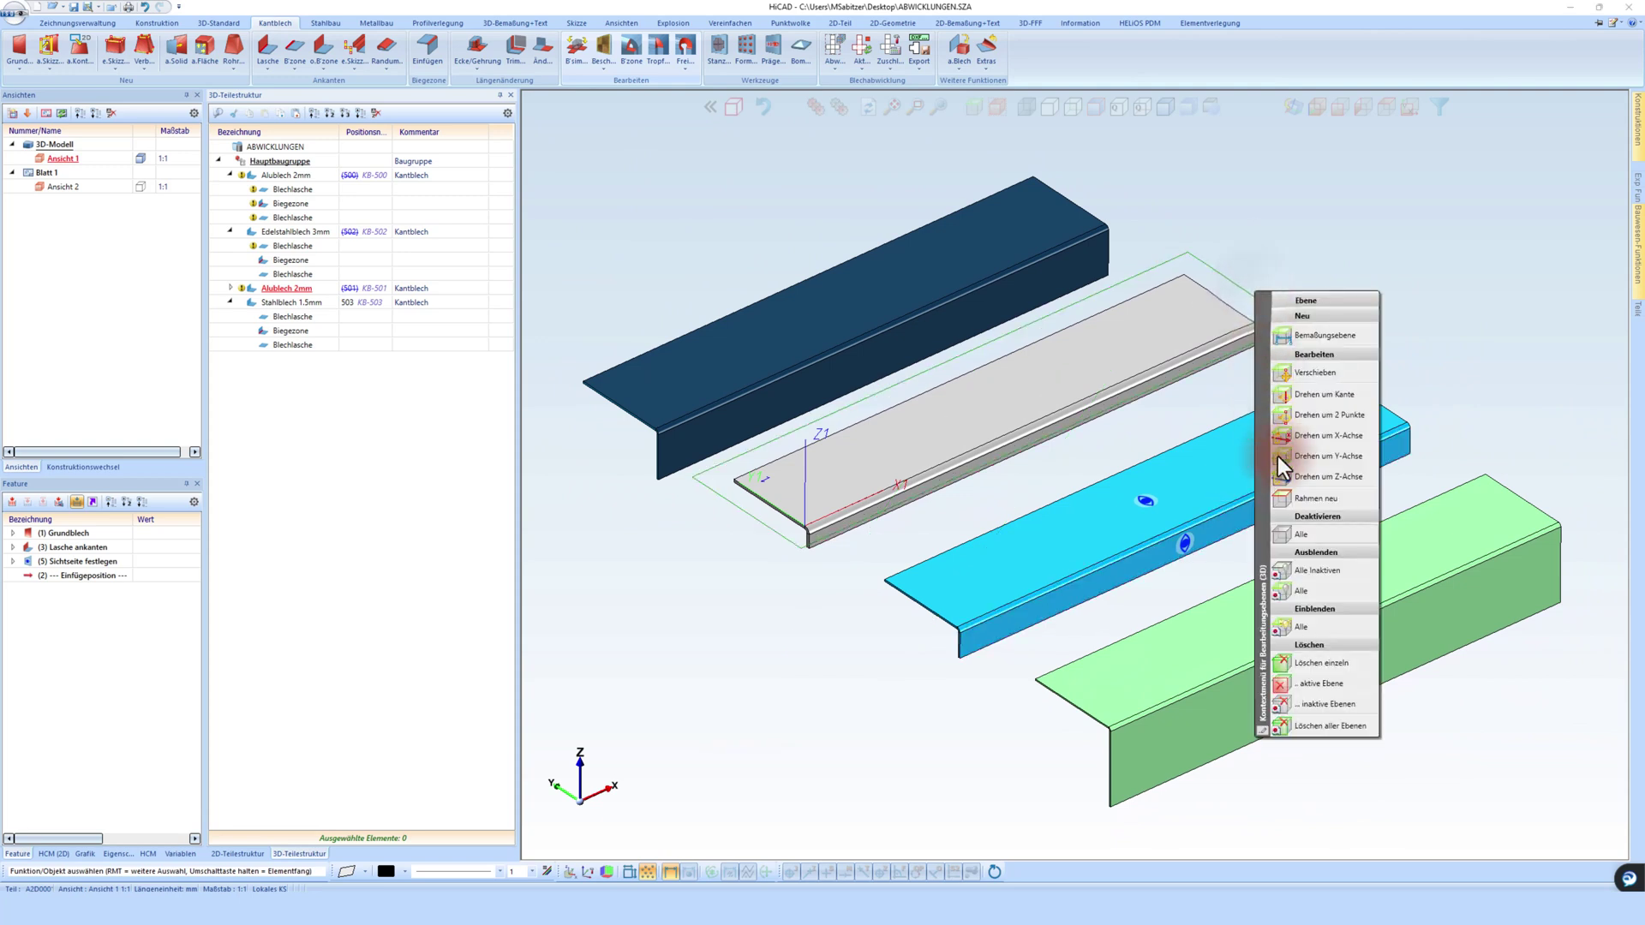
{"action": "left_click", "coordinate": [1316, 724]}
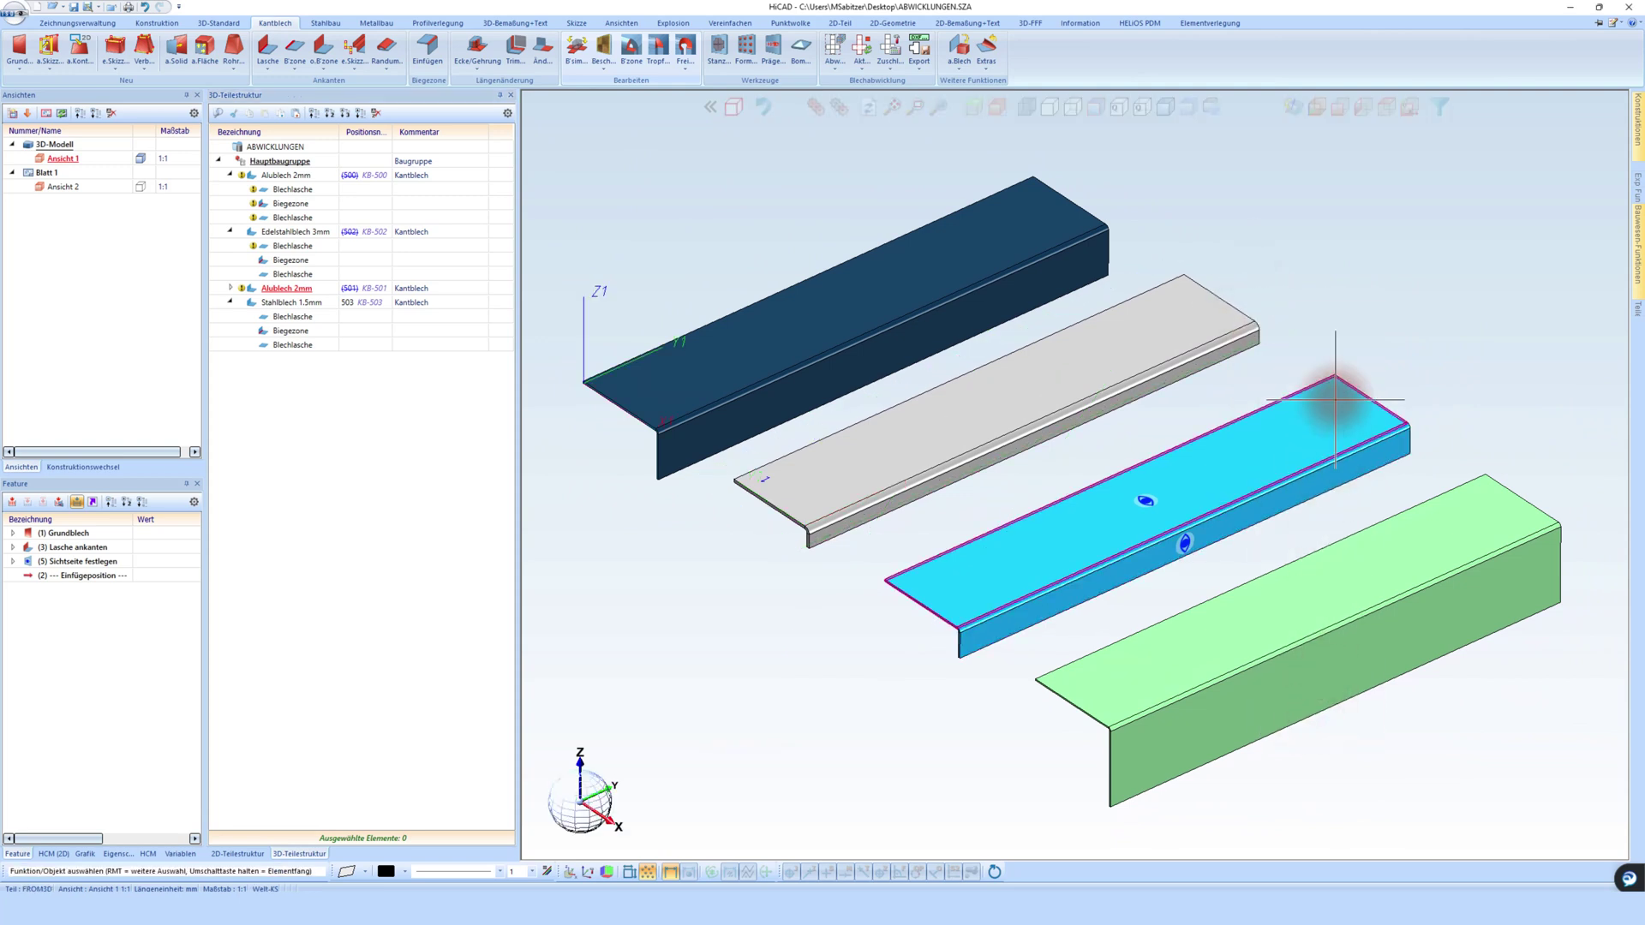